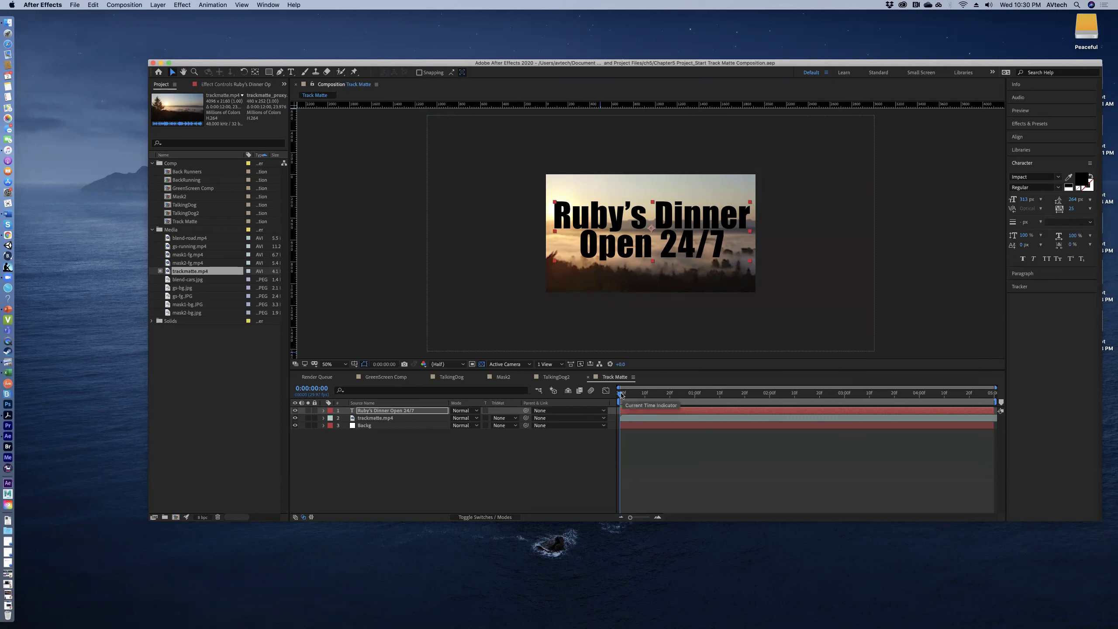
- Delete the extra 'n' so the title reads 'Ruby's Diner Open 24/7'
left_click(620, 395)
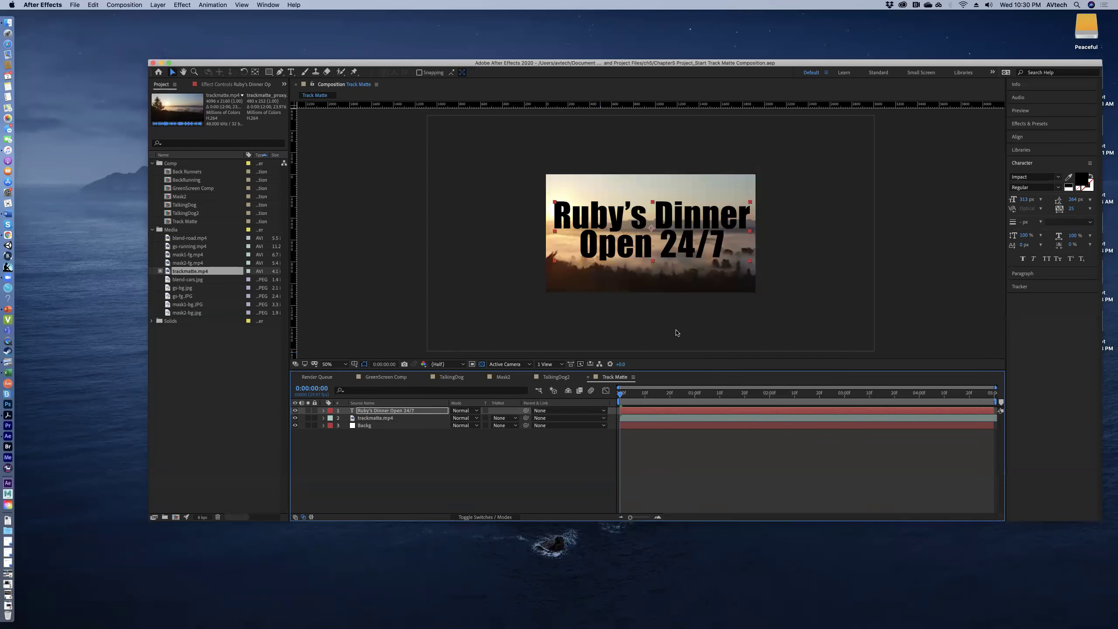
double_click(351, 411)
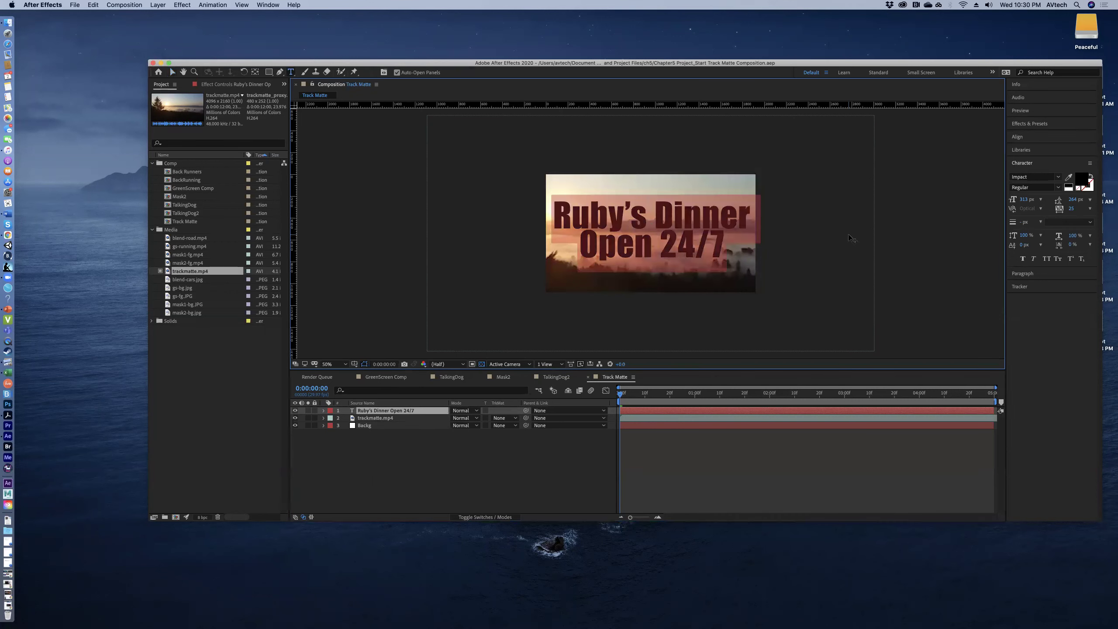
left_click(719, 222)
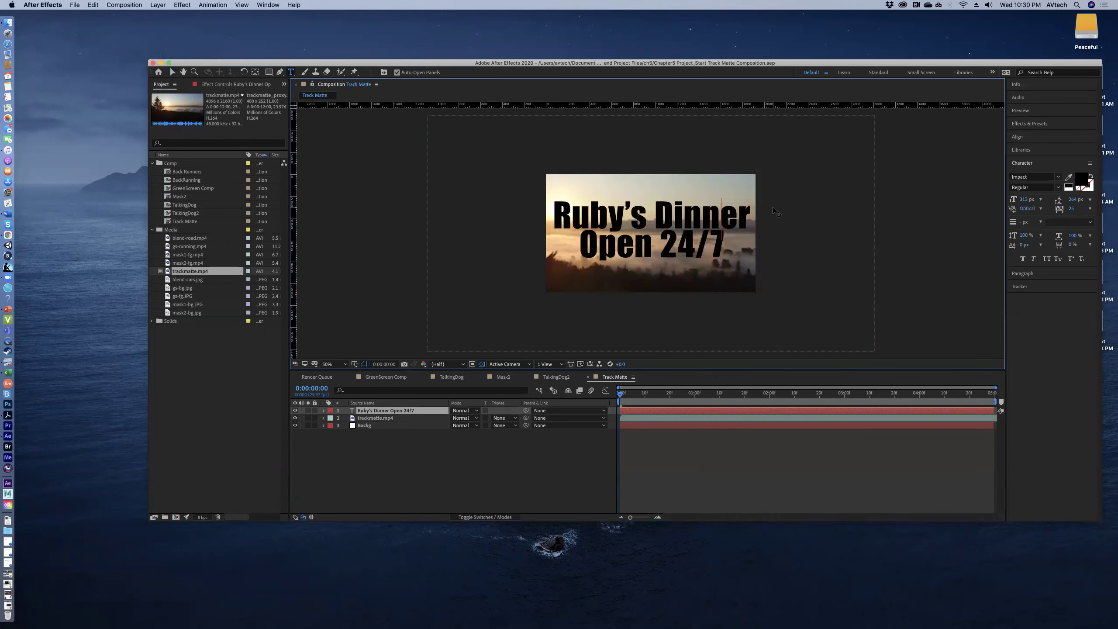
key("BackSpace")
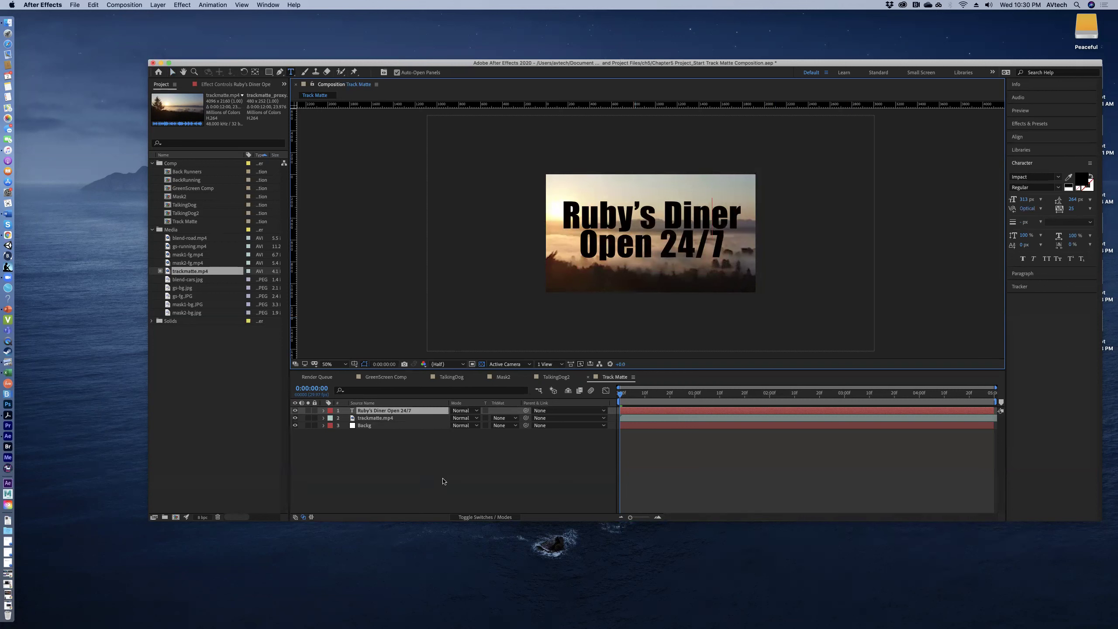
left_click(444, 481)
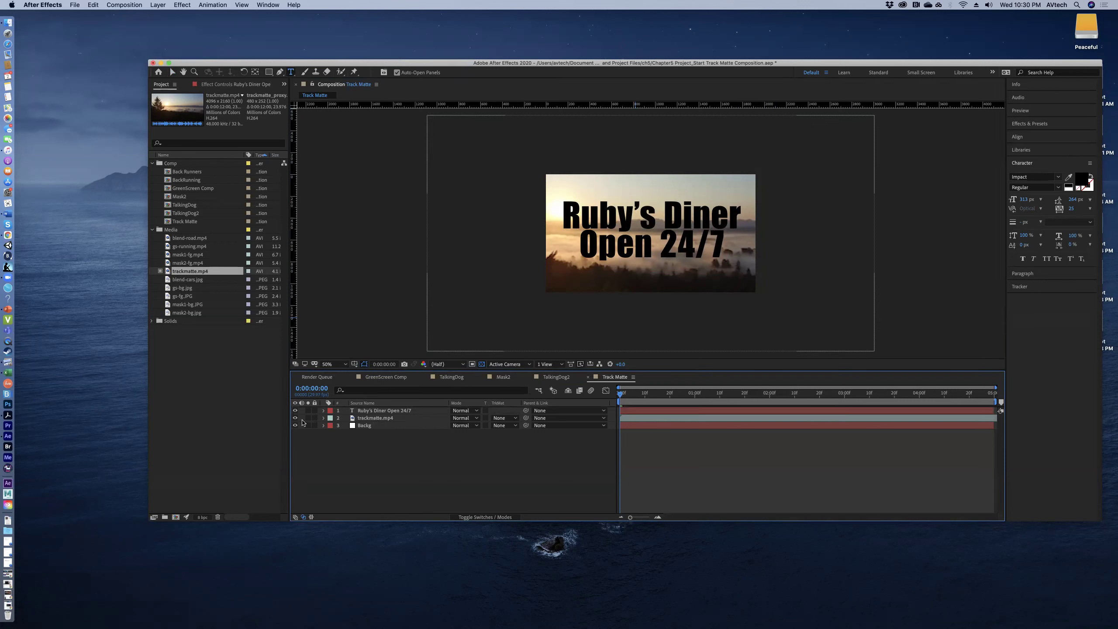
- Toggle trackmatte.mp4's visibility and proxy, then widen the window and Project panel columns
left_click(295, 417)
left_click(295, 418)
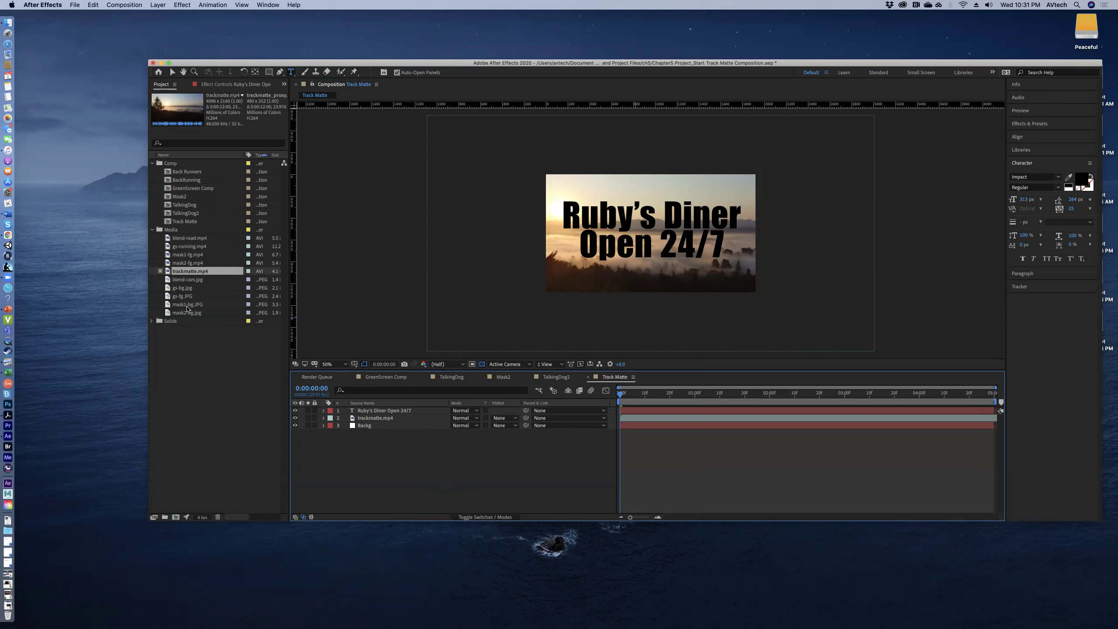
left_click(161, 272)
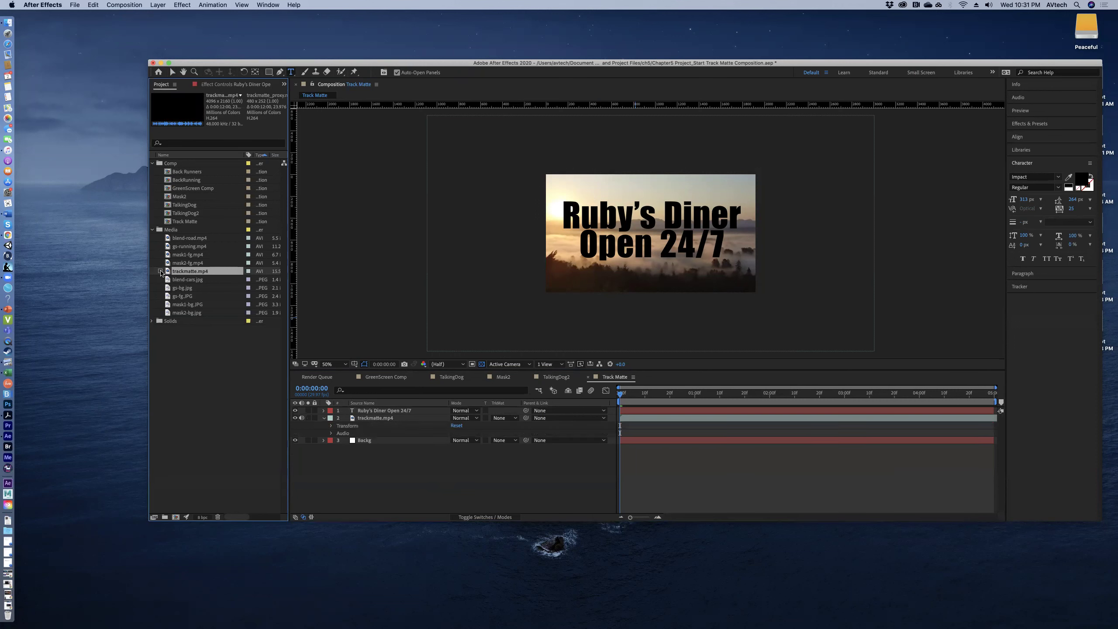
left_click(160, 271)
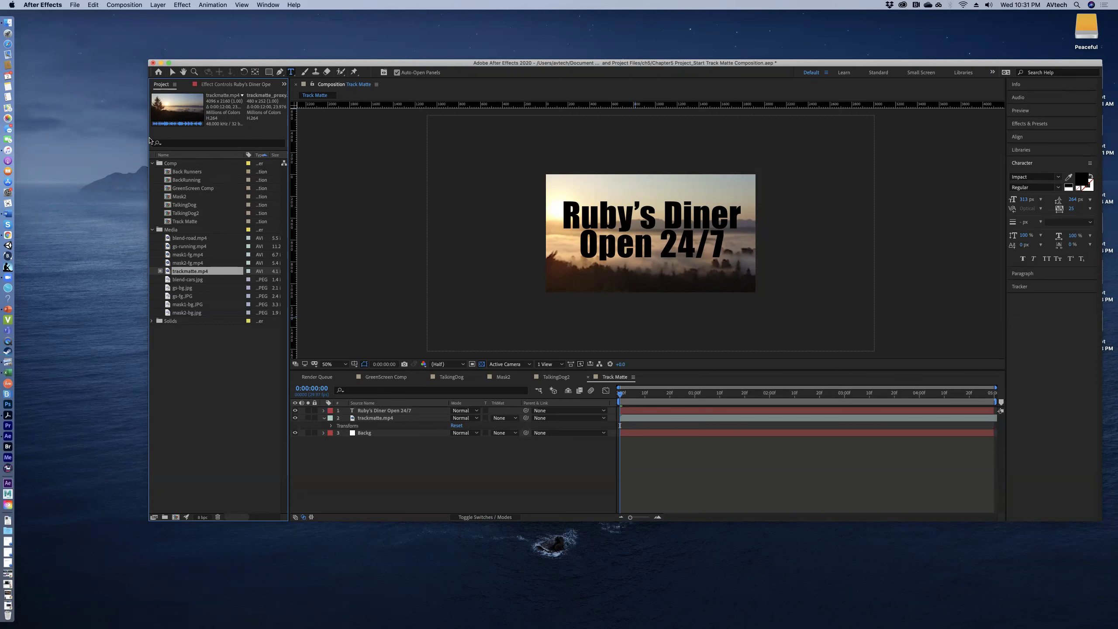
left_click_drag(119, 149, 79, 150)
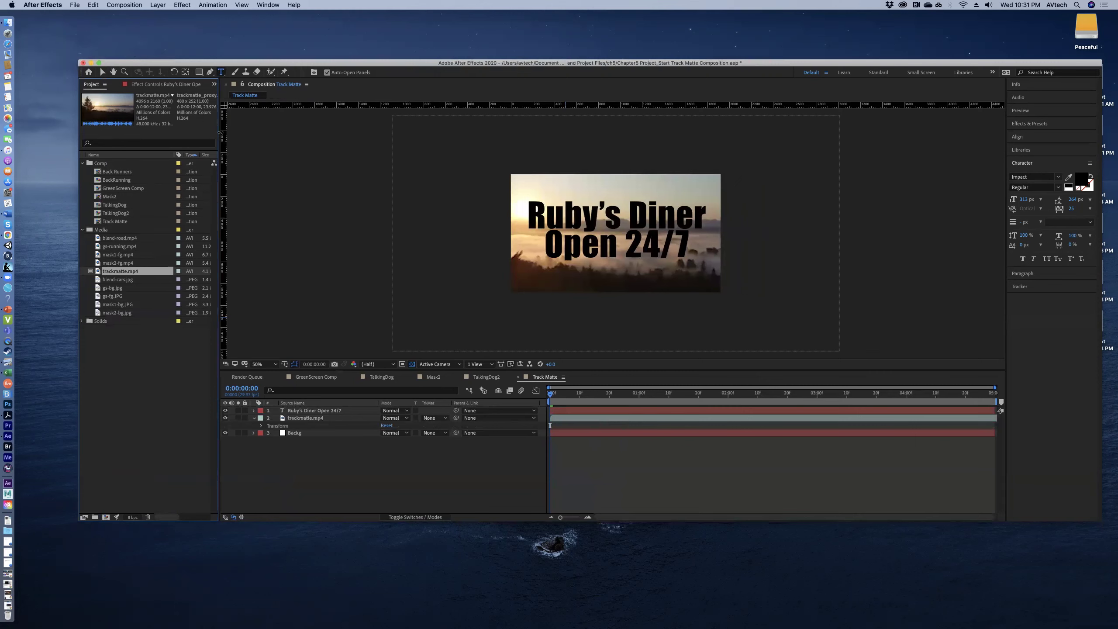
left_click_drag(219, 134, 284, 132)
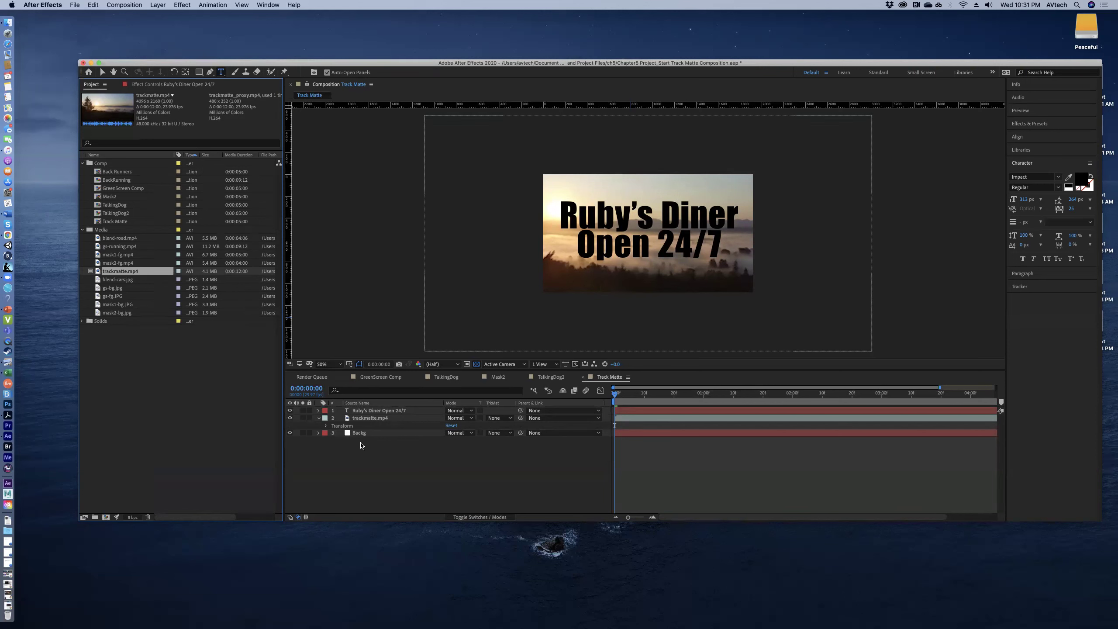
- Hide and reshow the video and text layers to check Backg, then save Track Matte Composition.aep
left_click(319, 419)
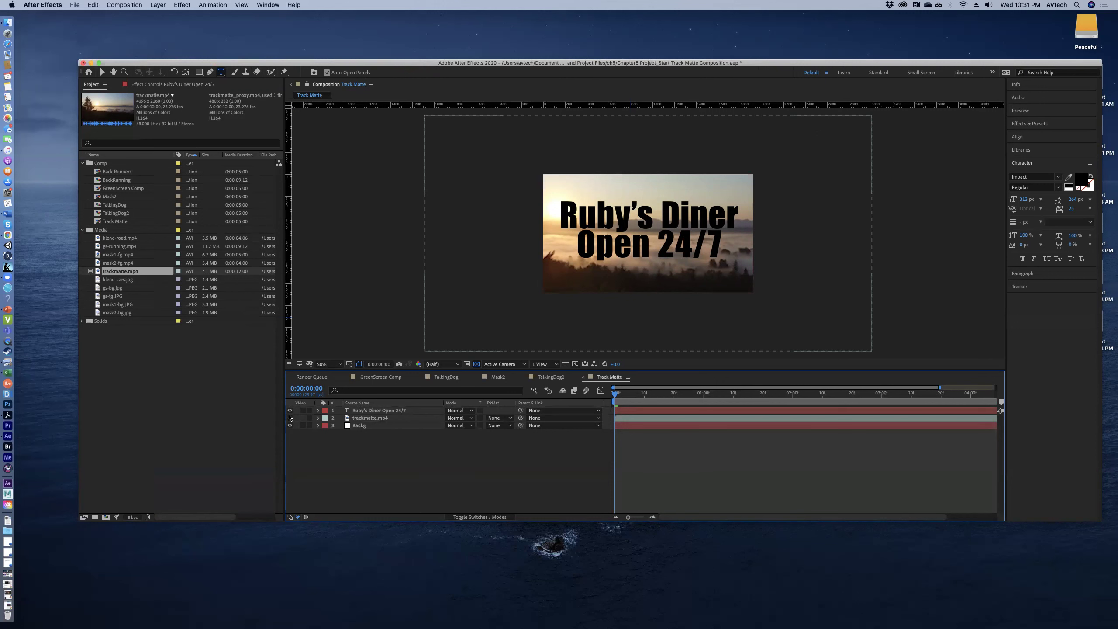
left_click(290, 417)
left_click(290, 411)
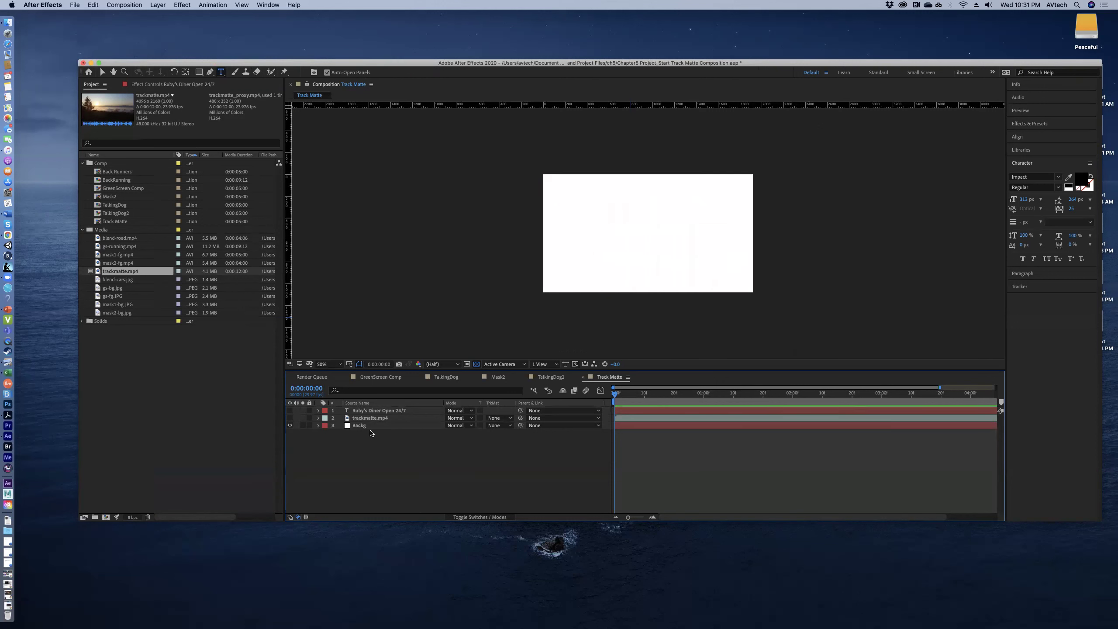
left_click(352, 426)
left_click(289, 417)
left_click(290, 410)
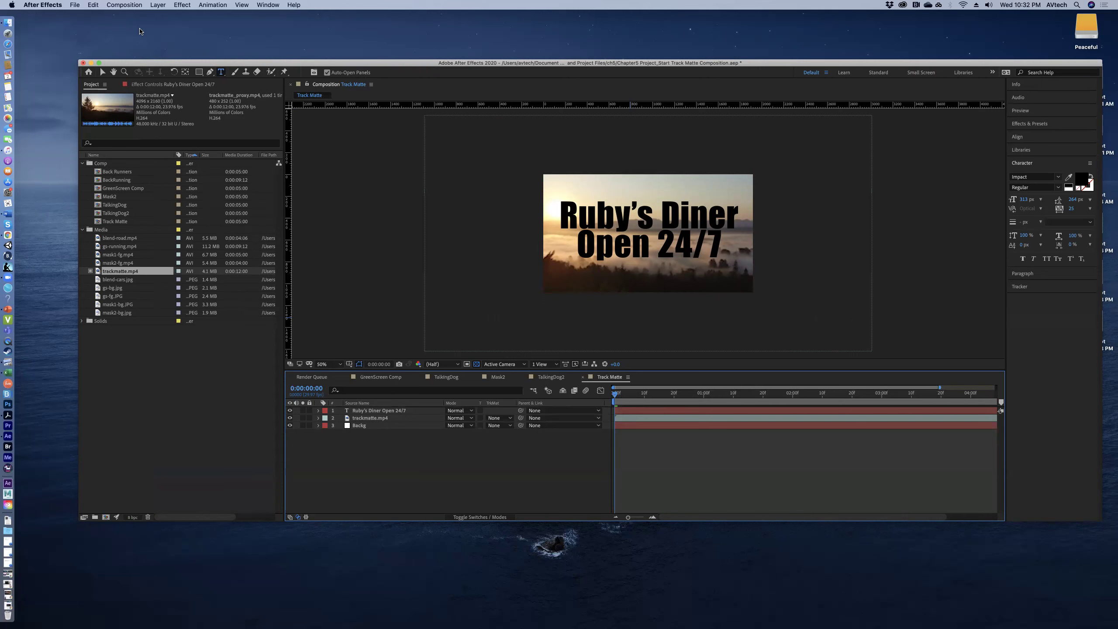
left_click(75, 5)
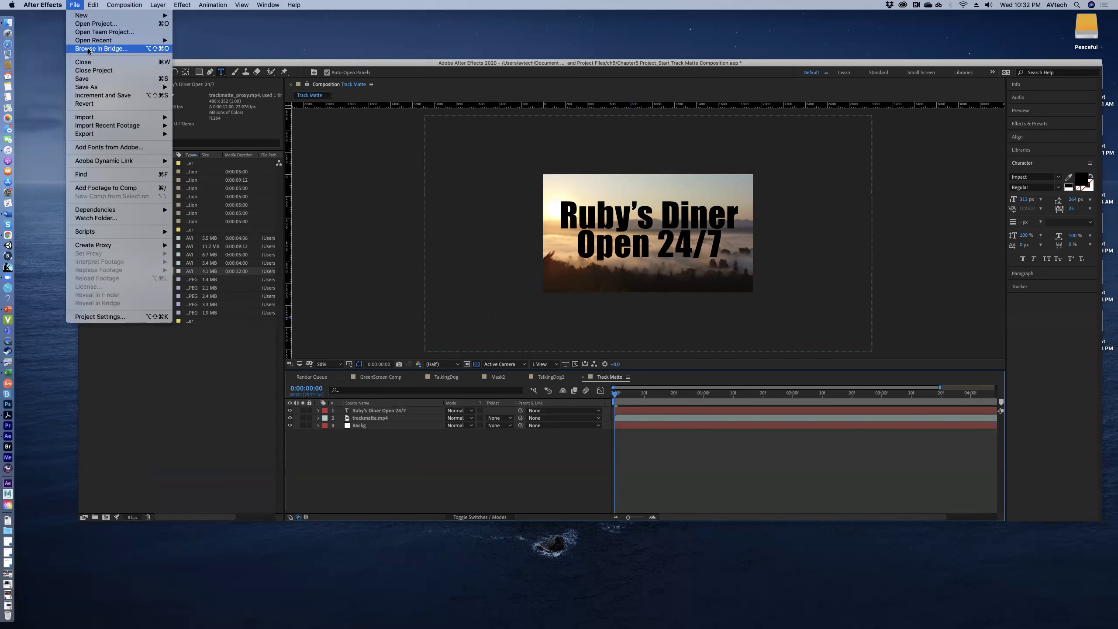
left_click(91, 80)
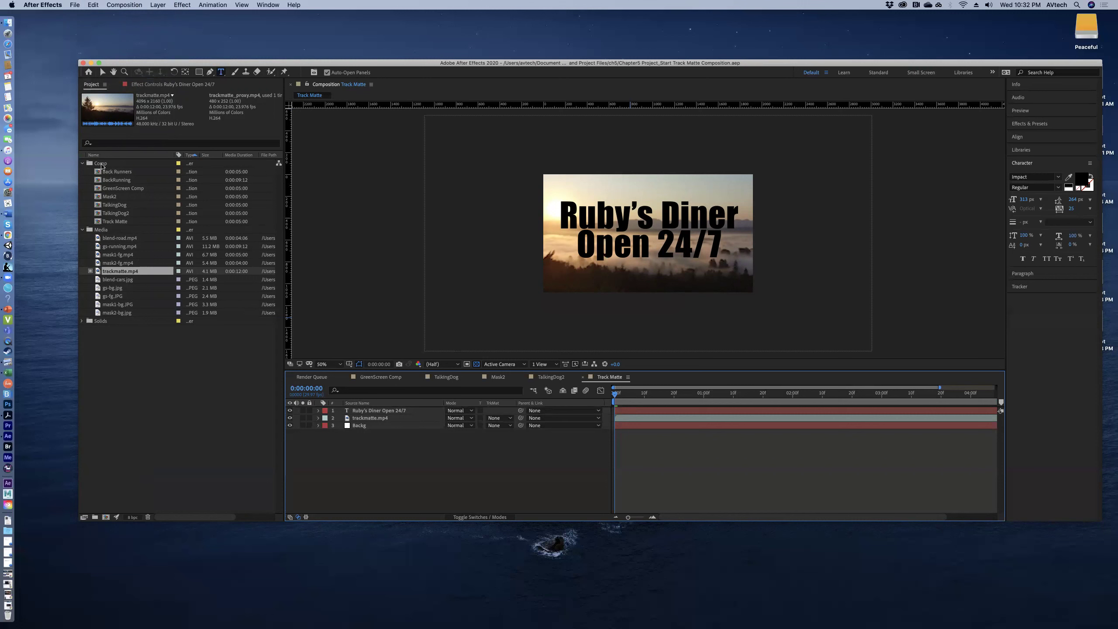
- Create a 1920×1080 HDTV 1080 29.97 composition named 'Track Matte 2' in the Comp folder
left_click(101, 164)
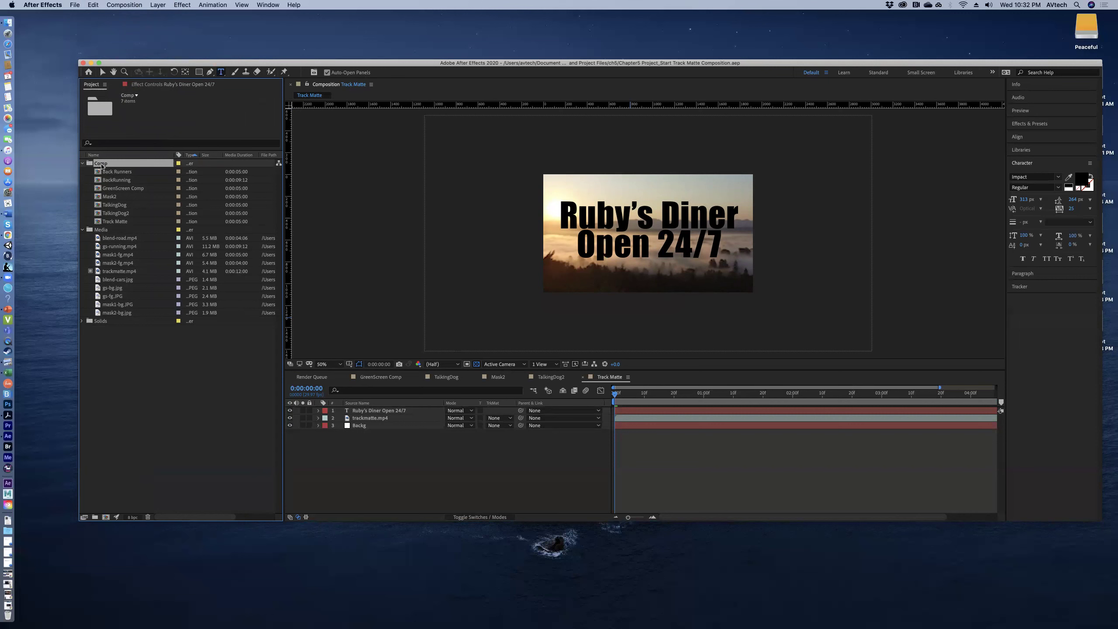
left_click(138, 5)
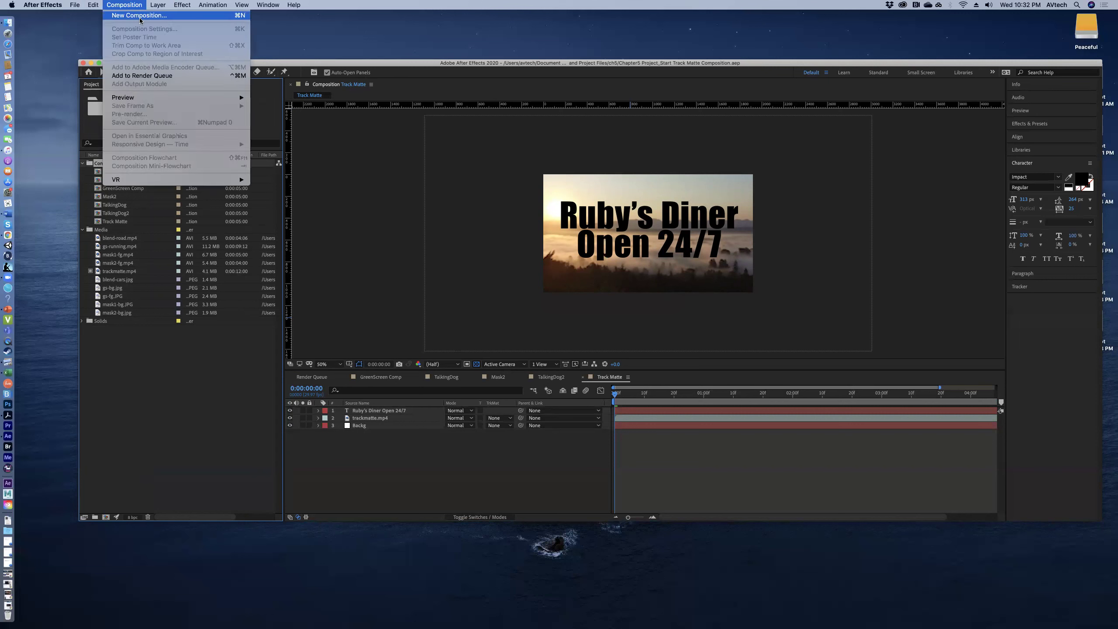
left_click(131, 15)
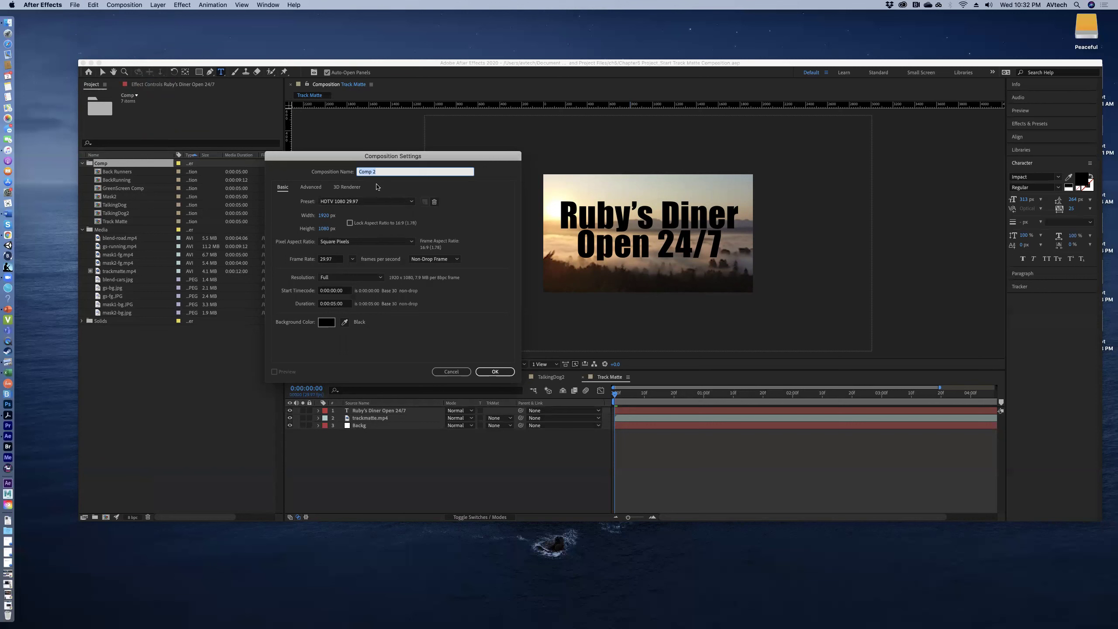
type("Track Matte")
left_click(482, 372)
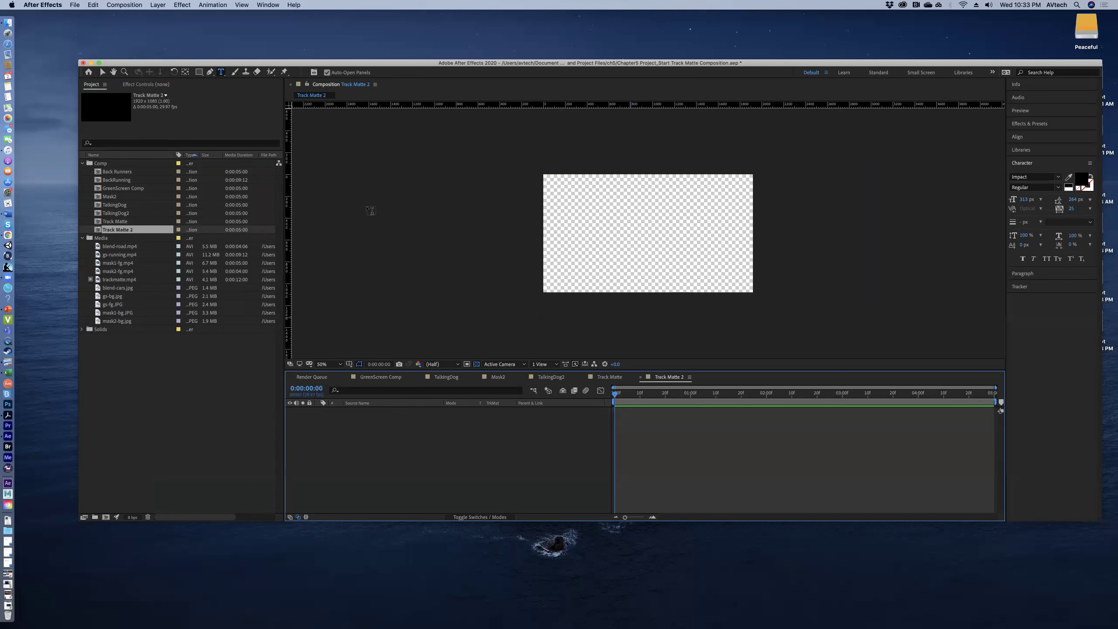
- Start a new solid layer and set its colour to white
left_click(103, 72)
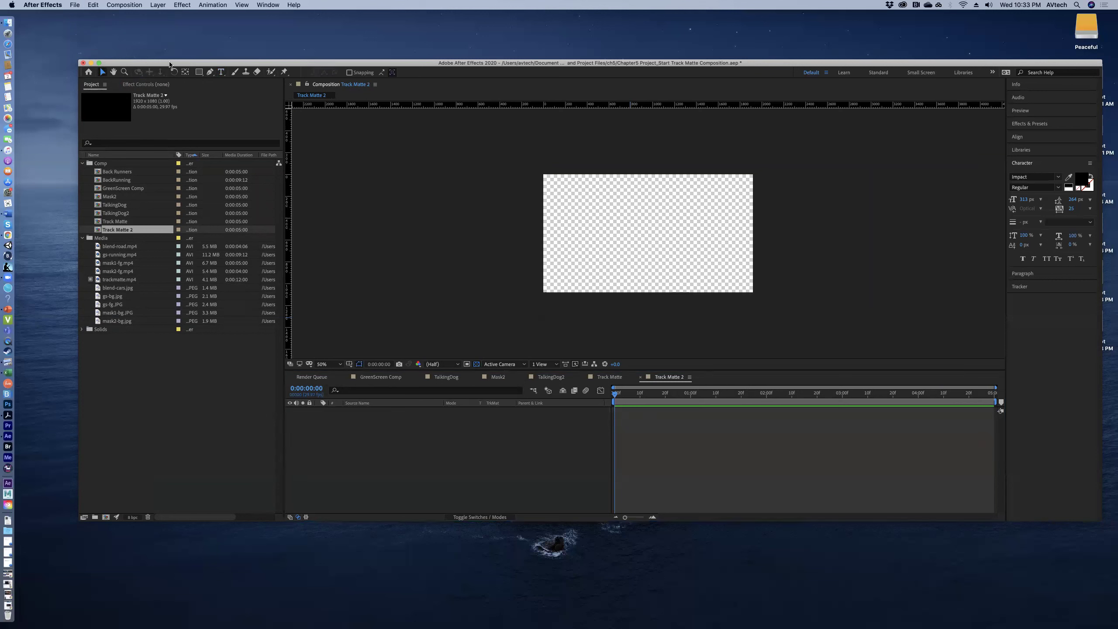
left_click(157, 5)
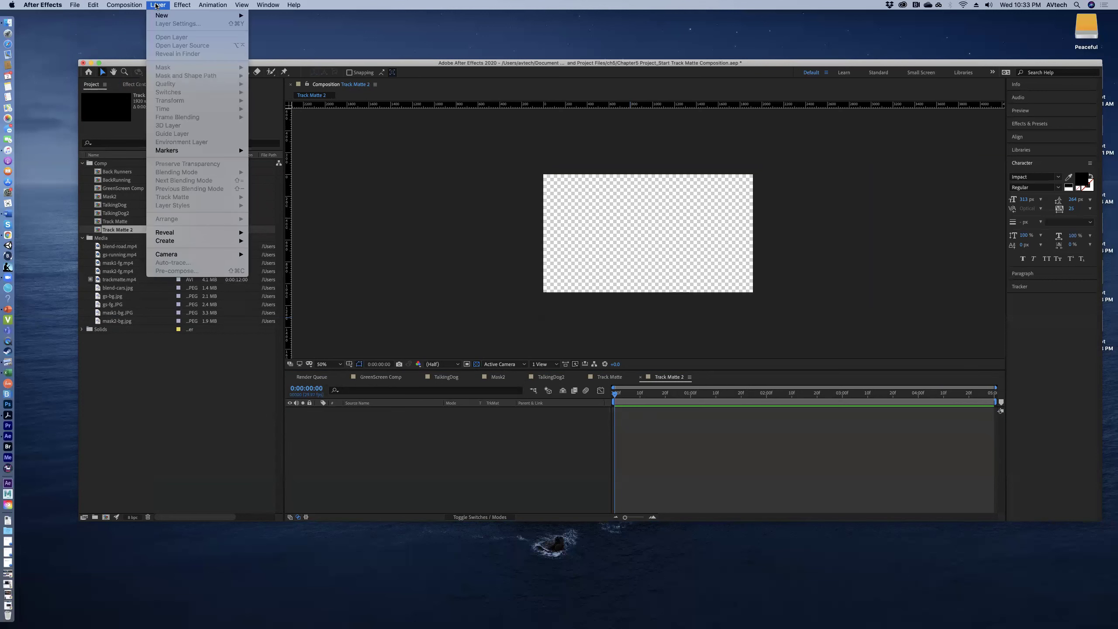
mouse_move(240, 15)
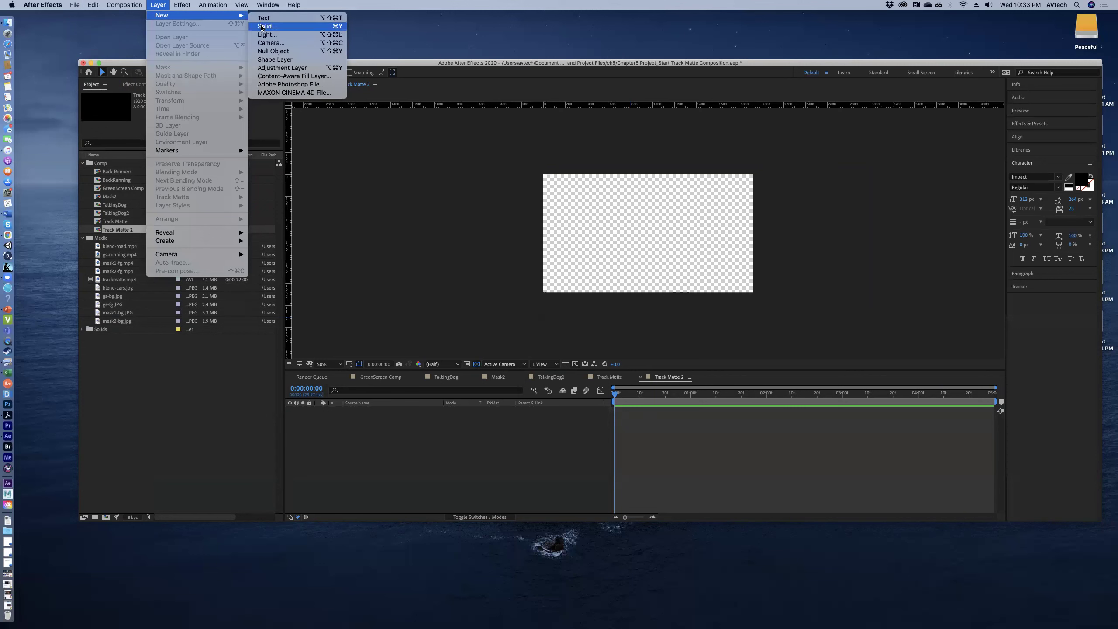
left_click(311, 26)
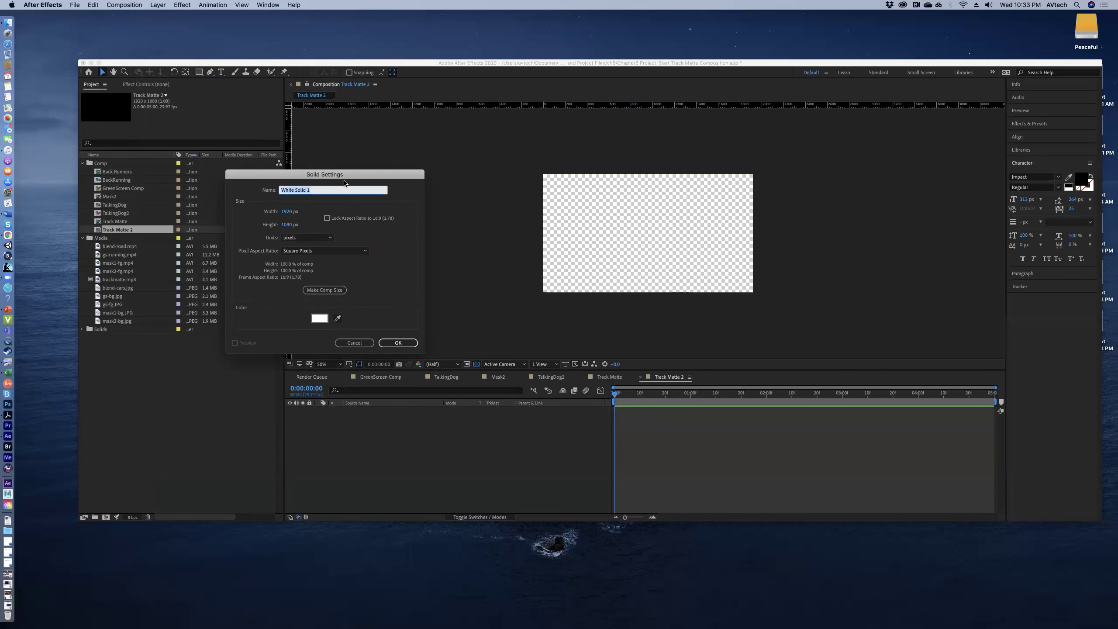
left_click_drag(346, 176, 403, 183)
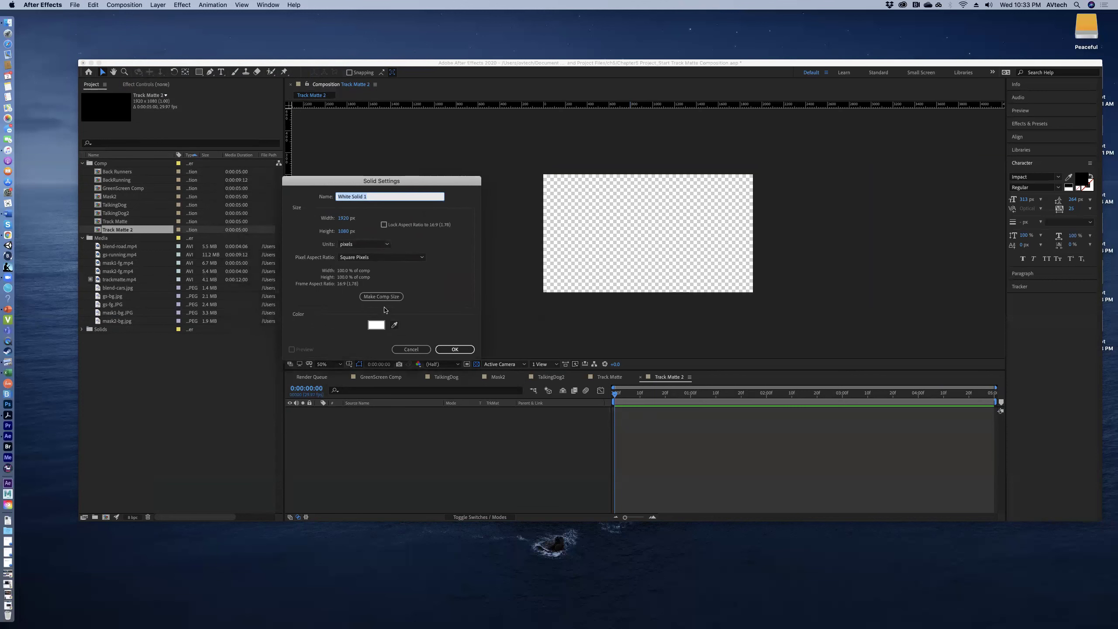
left_click(376, 325)
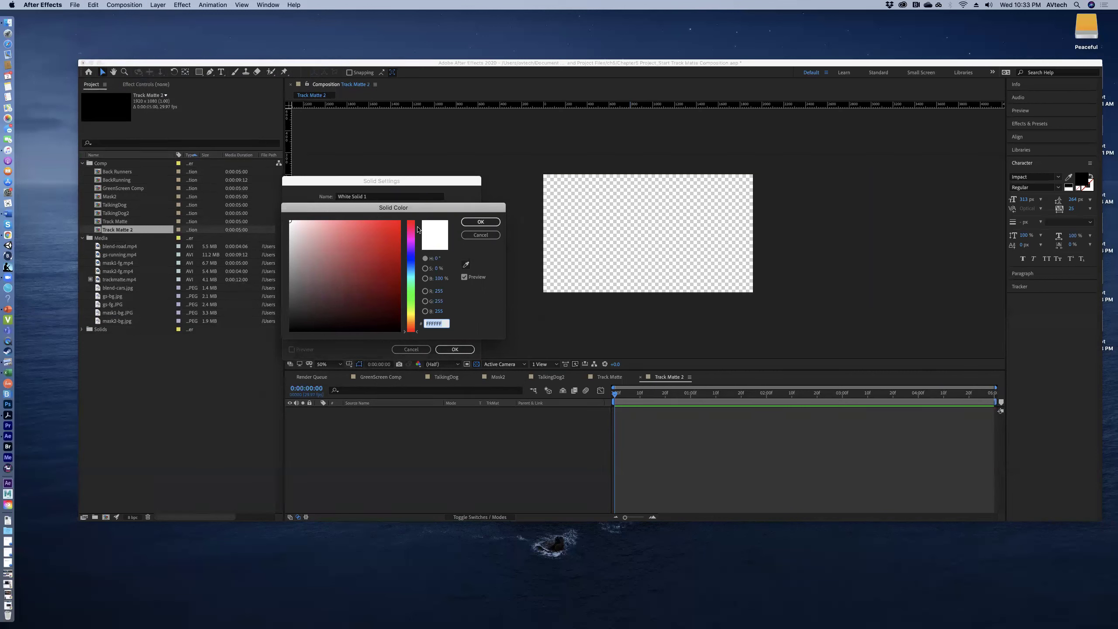
left_click(481, 221)
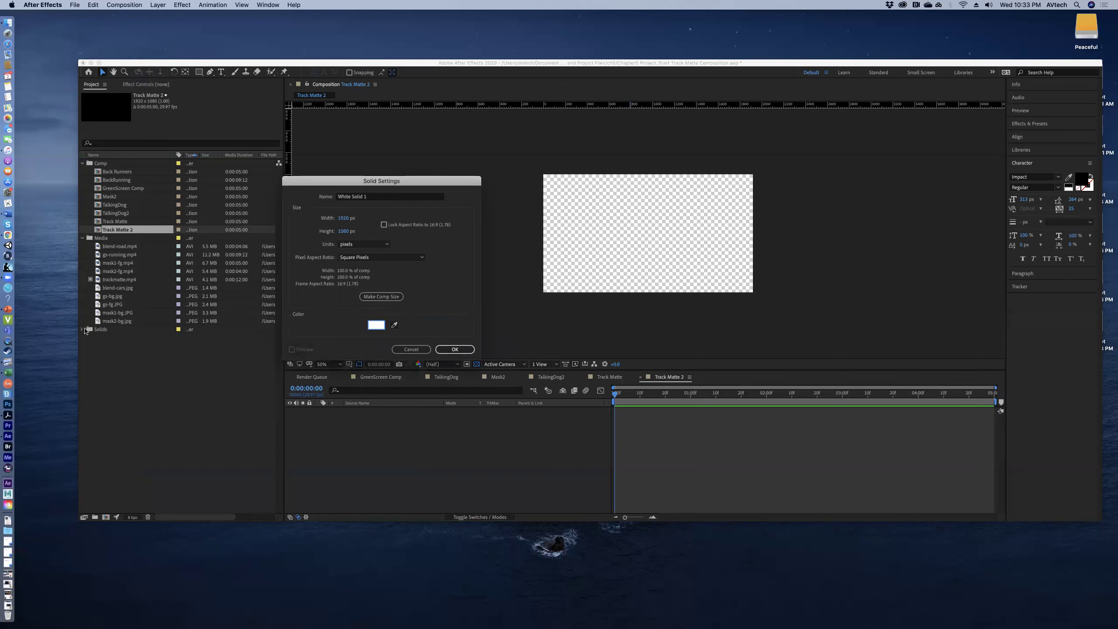
- Name the solid 'Backg2' and create it
left_click(369, 199)
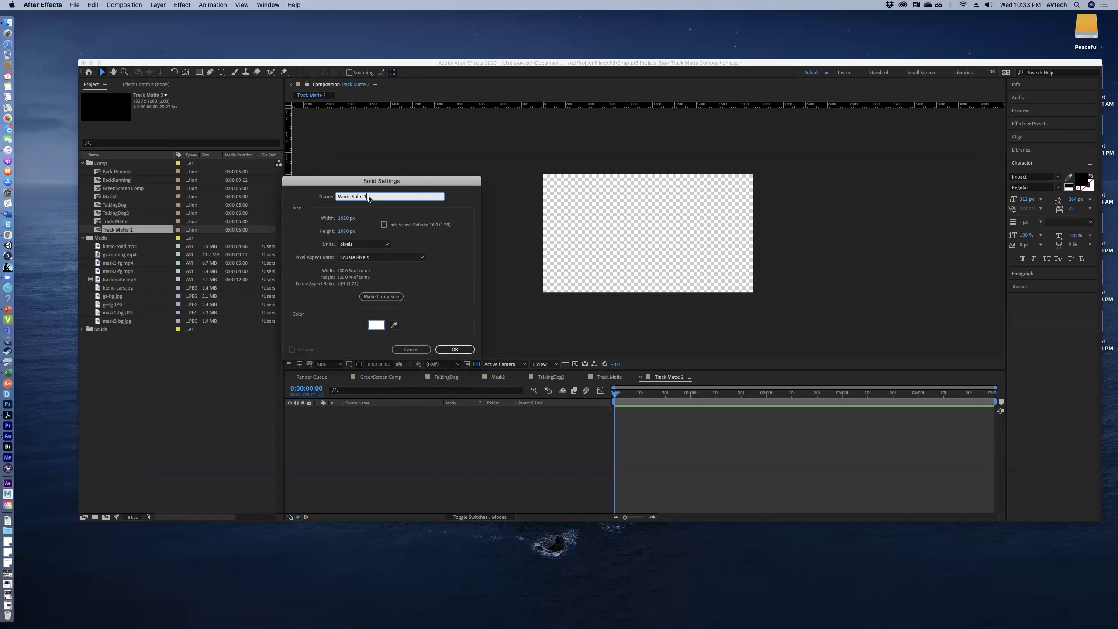
key("super+a")
type("Back")
key("BackSpace")
key("BackSpace")
type("2")
left_click(455, 350)
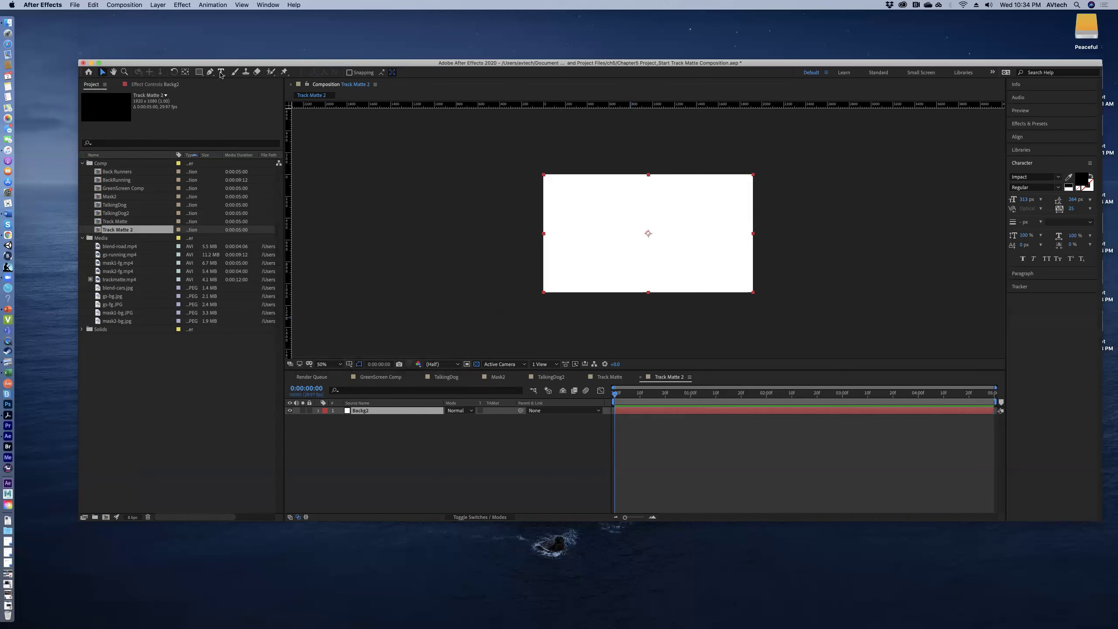
- Start a new text layer on the background with a black fill colour
left_click(221, 72)
left_click(573, 223)
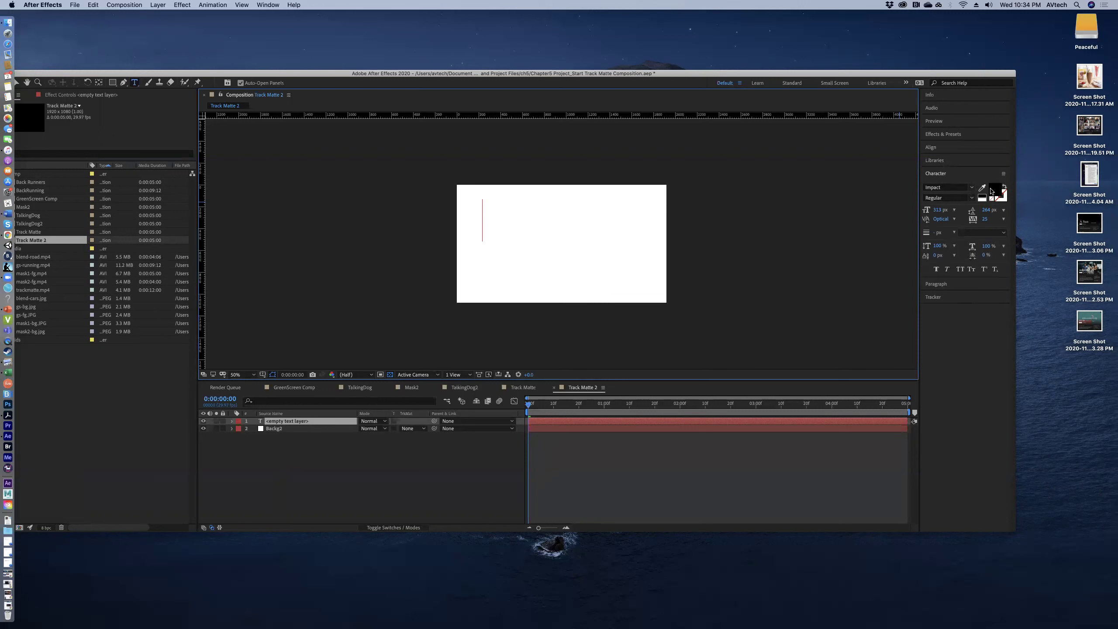
left_click(995, 193)
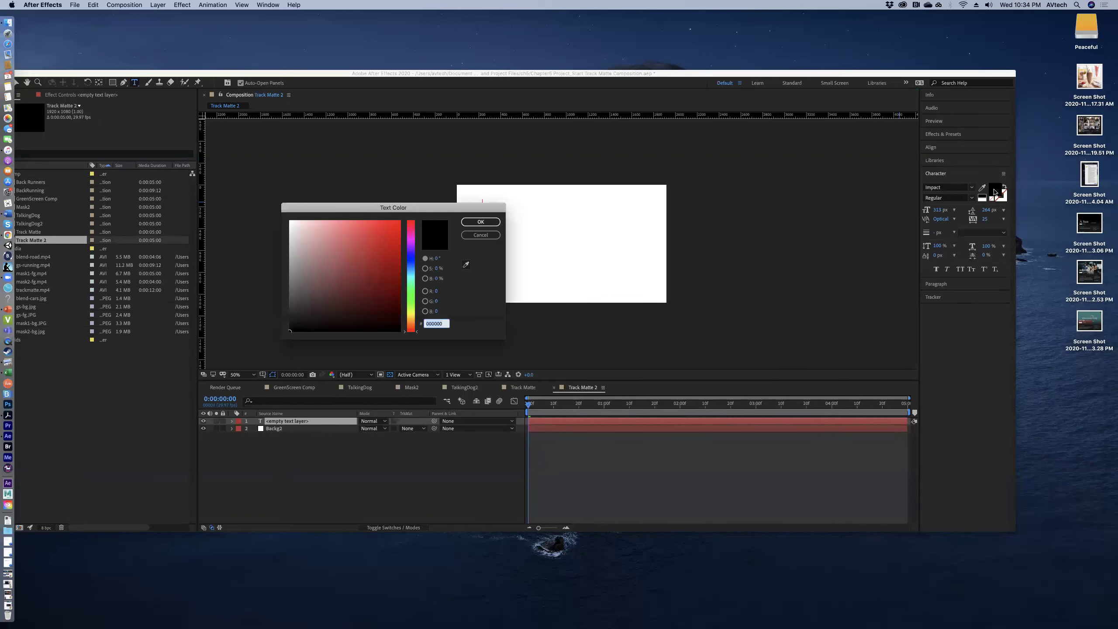
left_click(481, 222)
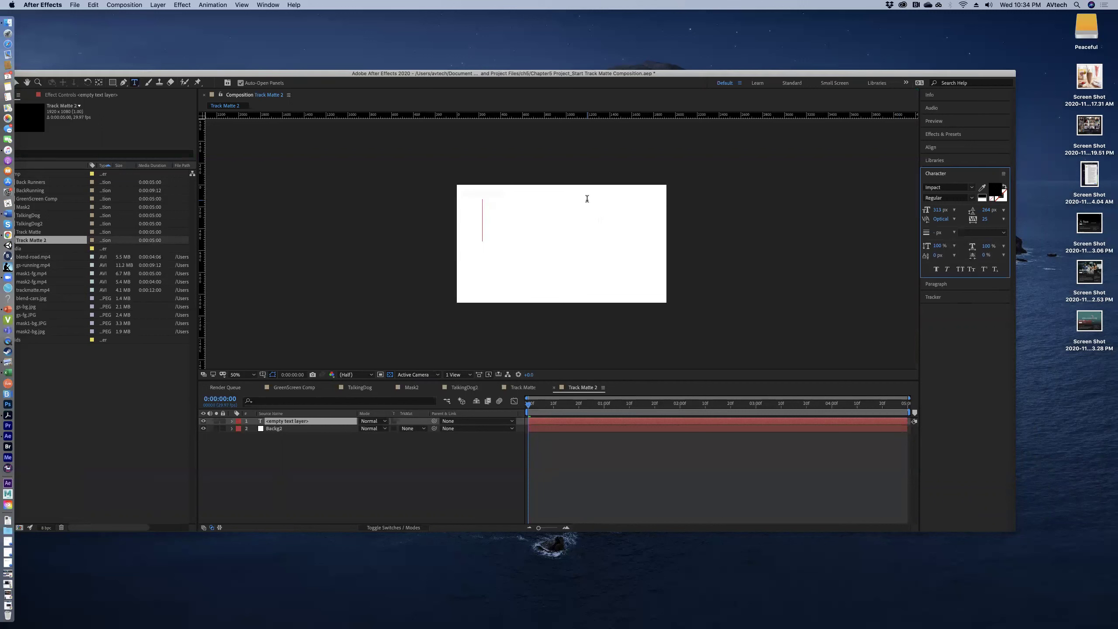
- Type 'Ruby's Diner' and 'Open 24/7' on two lines, restoring the missing initial R
type("uby")
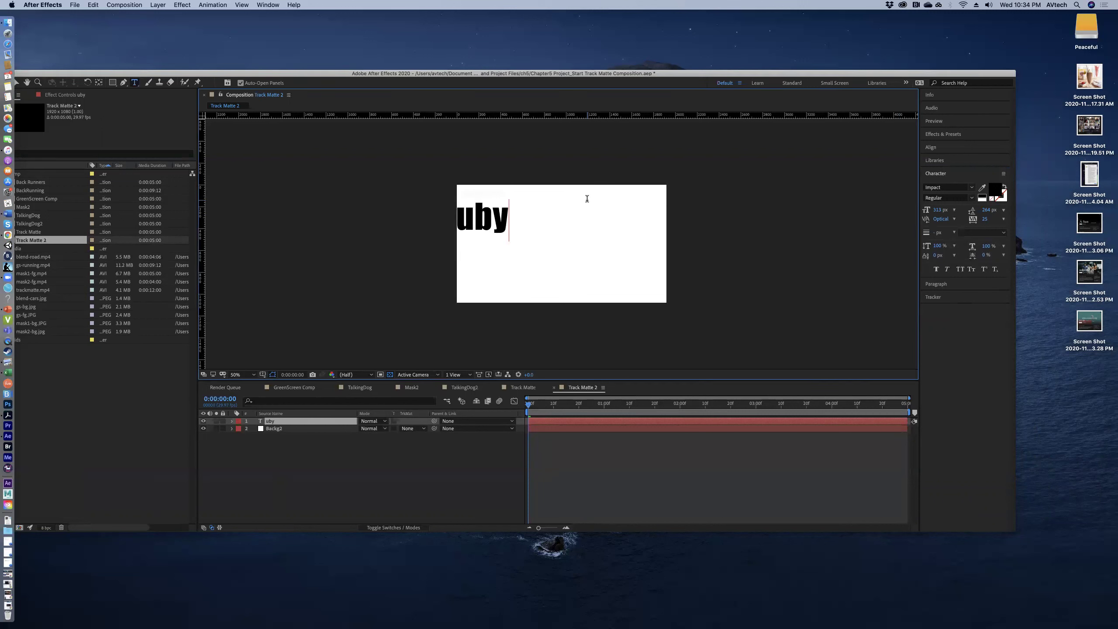
type("'s")
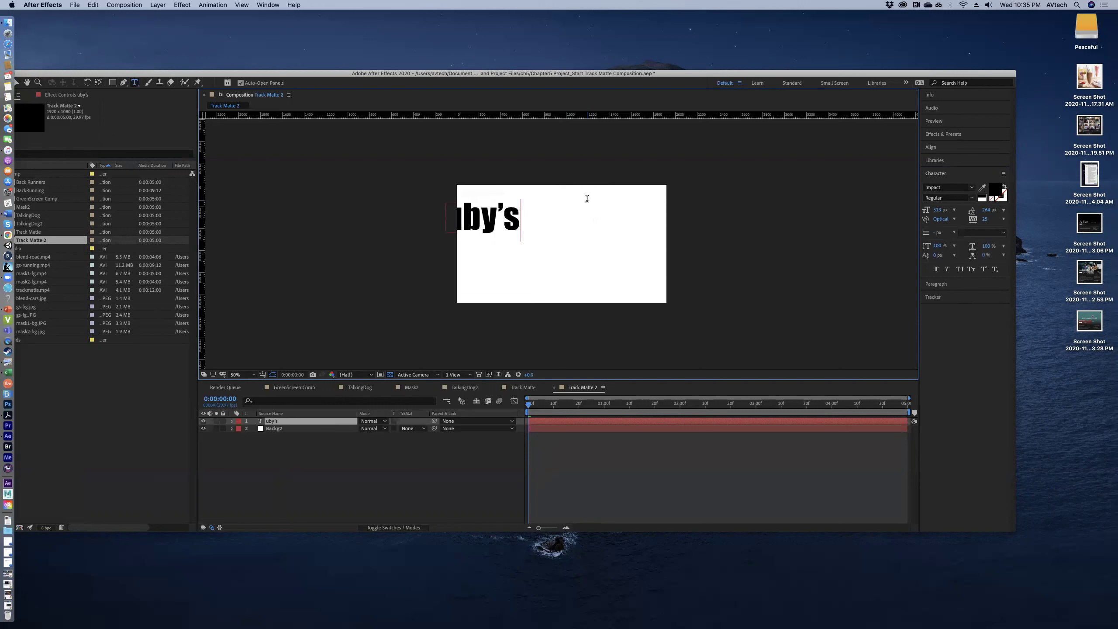
type(" Din")
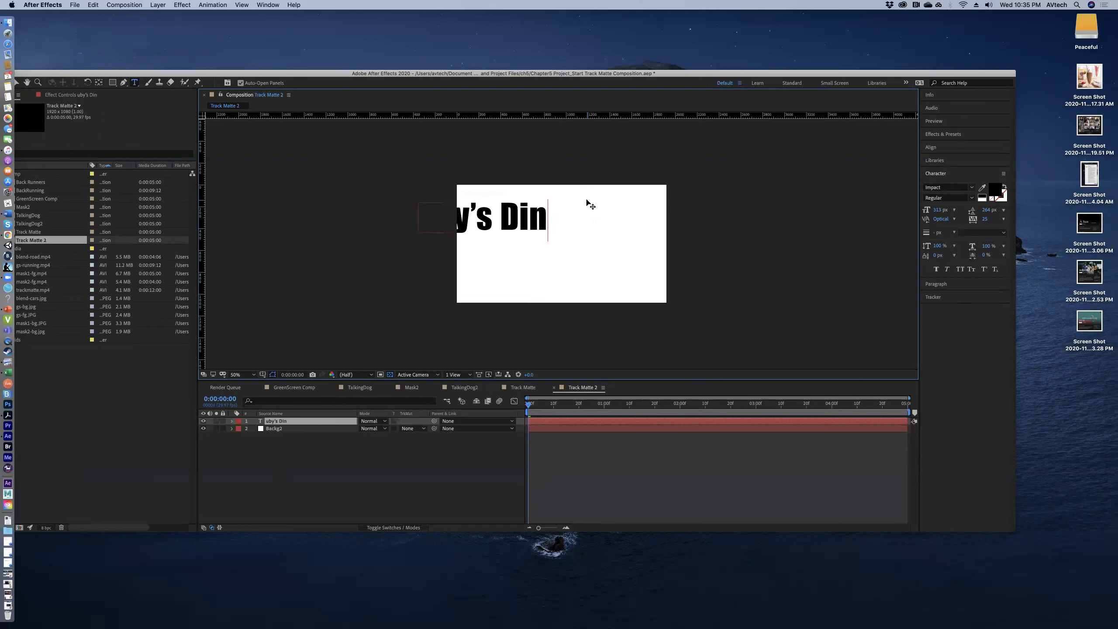
type("er")
key("Return")
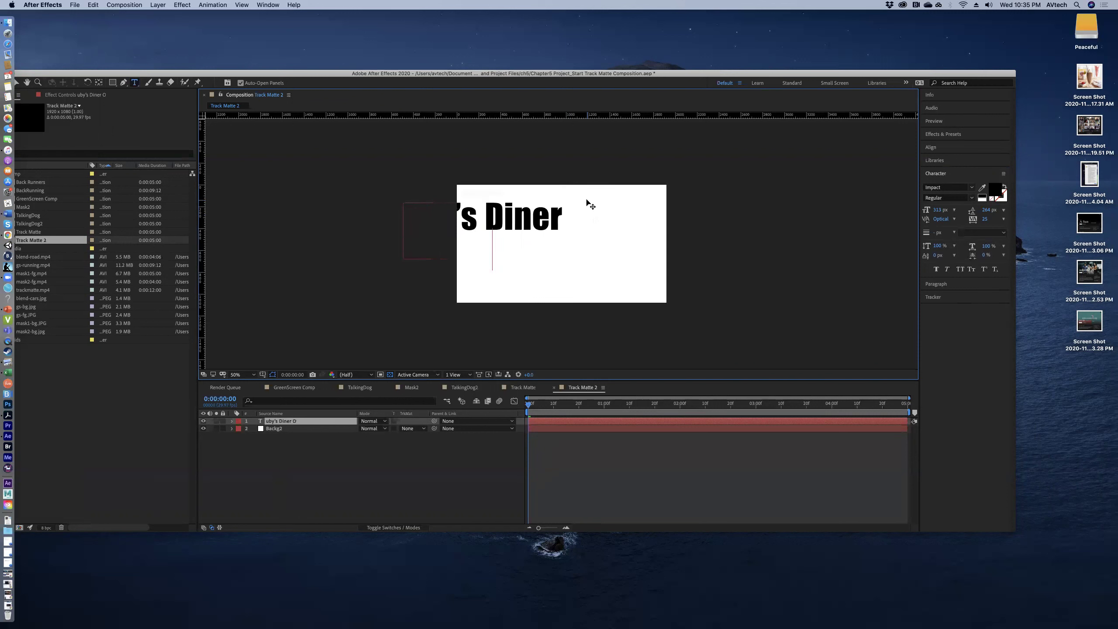
type("Open")
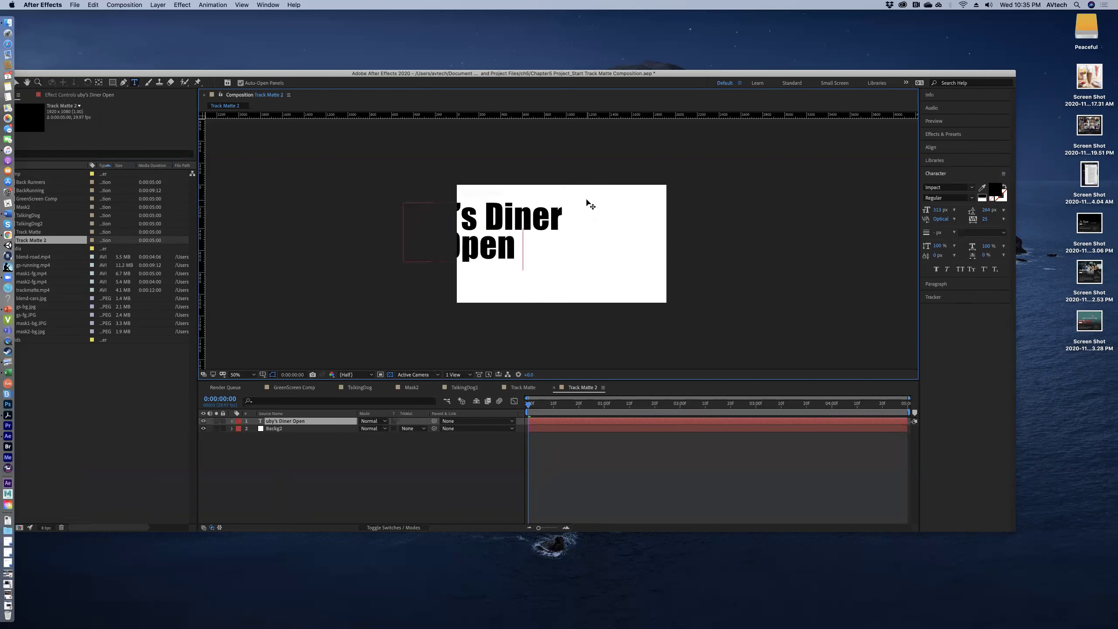
type(" 24/")
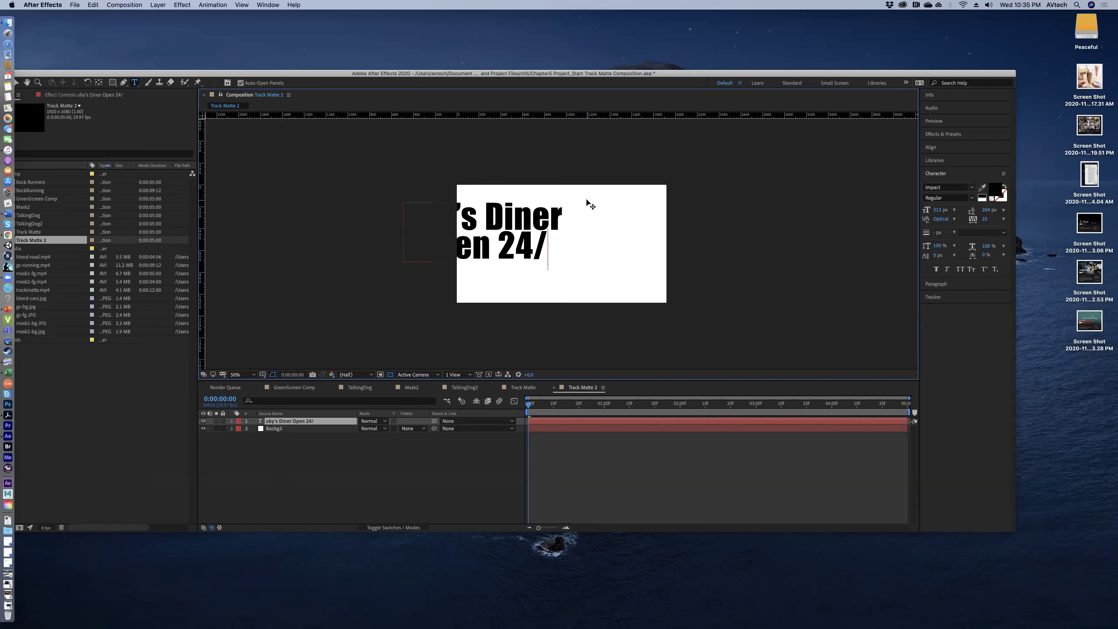
type("7")
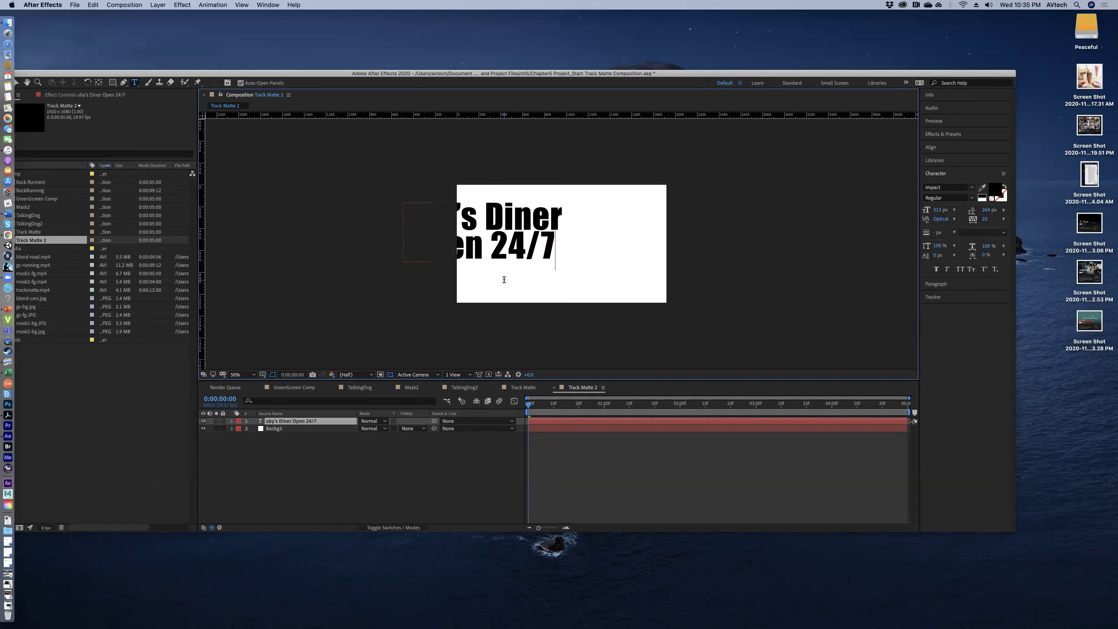
key("KP_Enter")
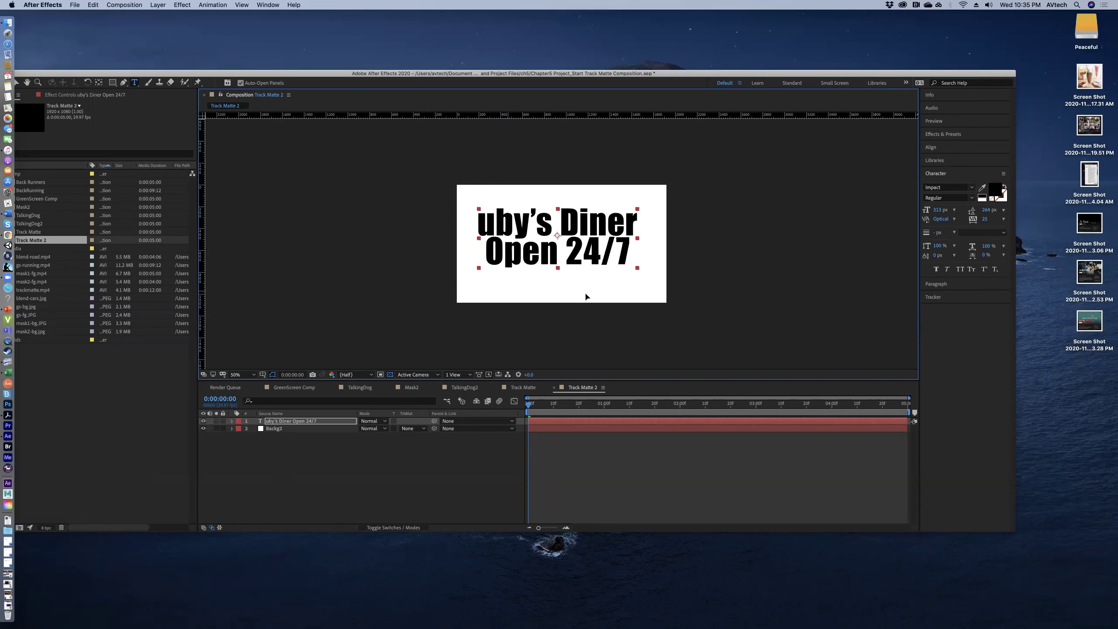
left_click(484, 226)
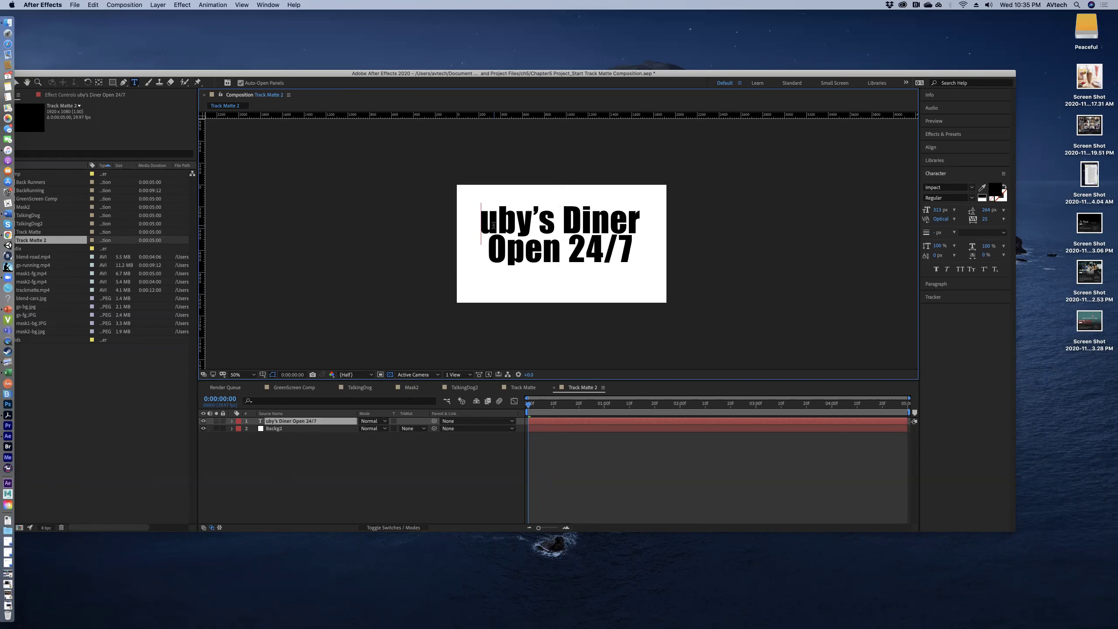
type("R")
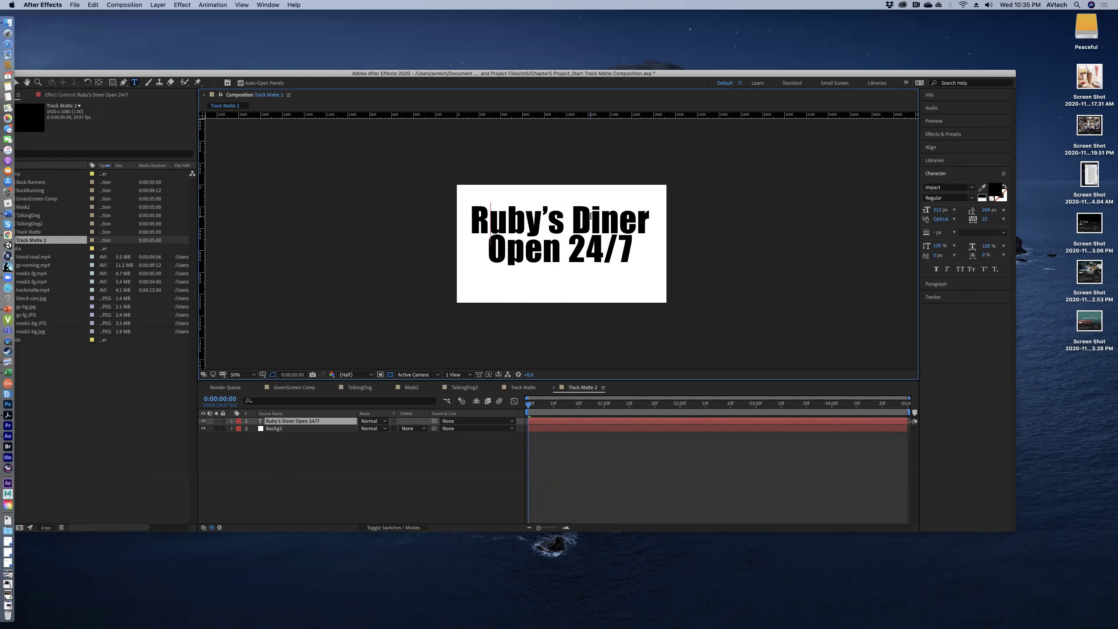
- Enlarge the title to 303 px, slightly reduce tracking and adjust the line leading
left_click_drag(636, 247, 463, 229)
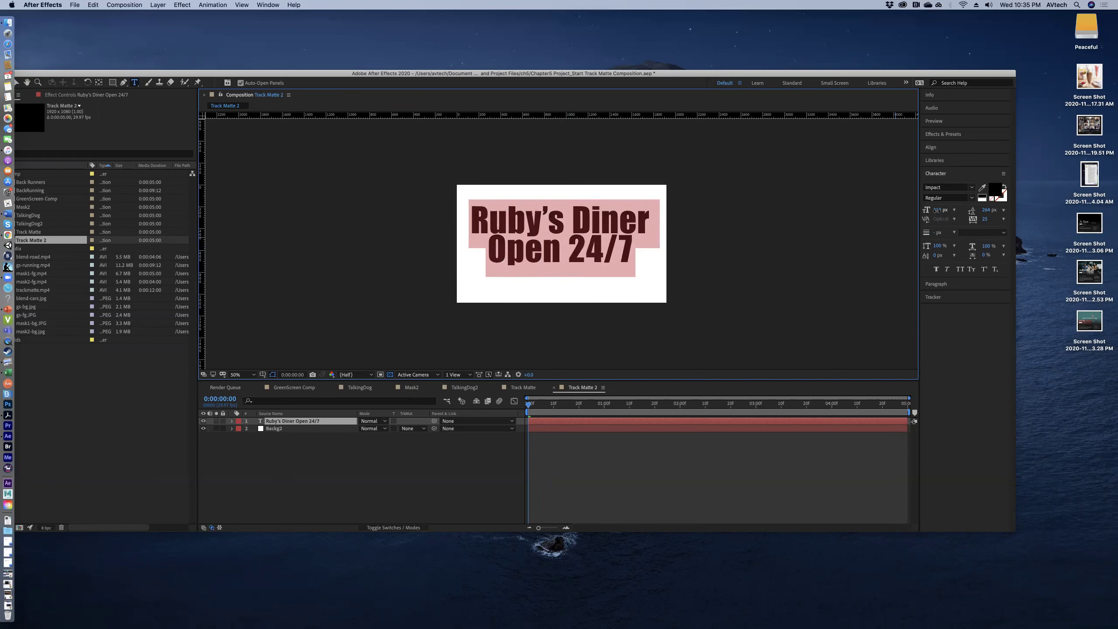
left_click_drag(937, 210, 960, 211)
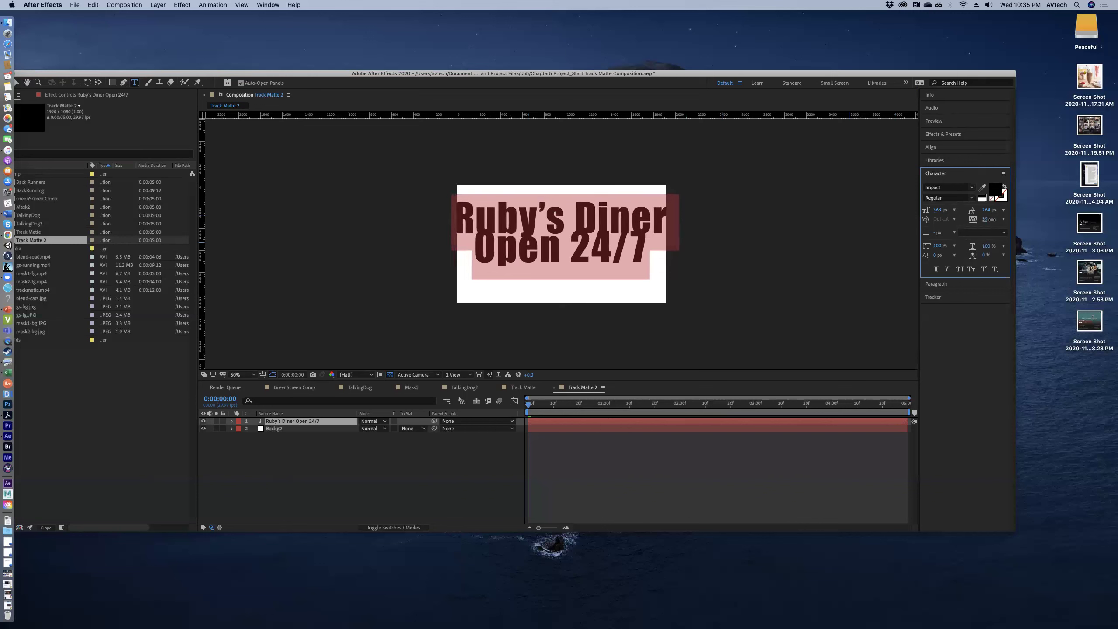
mouse_move(986, 219)
left_mouse_down()
mouse_move(1006, 209)
mouse_move(994, 210)
left_mouse_up()
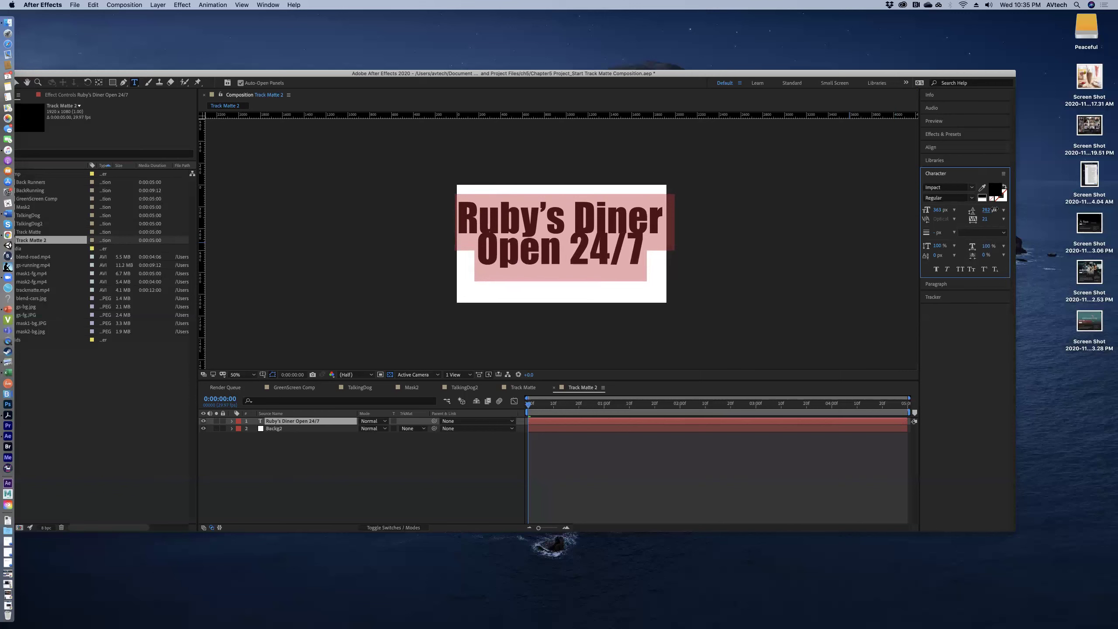
left_click_drag(995, 210, 1001, 209)
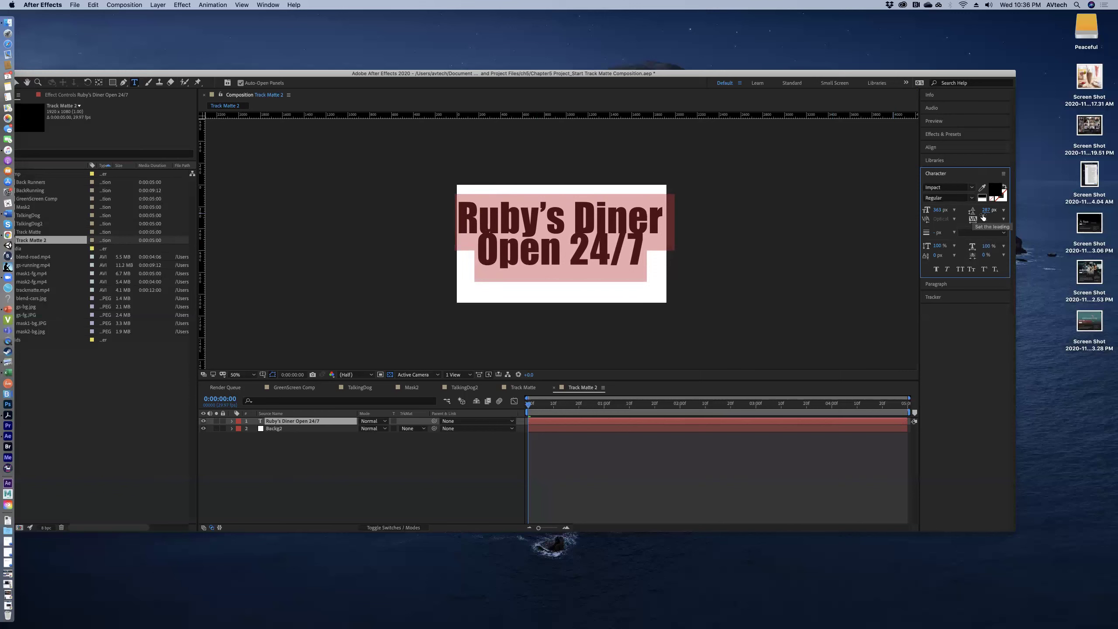
mouse_move(987, 210)
left_mouse_down()
mouse_move(1007, 205)
mouse_move(986, 207)
left_mouse_up()
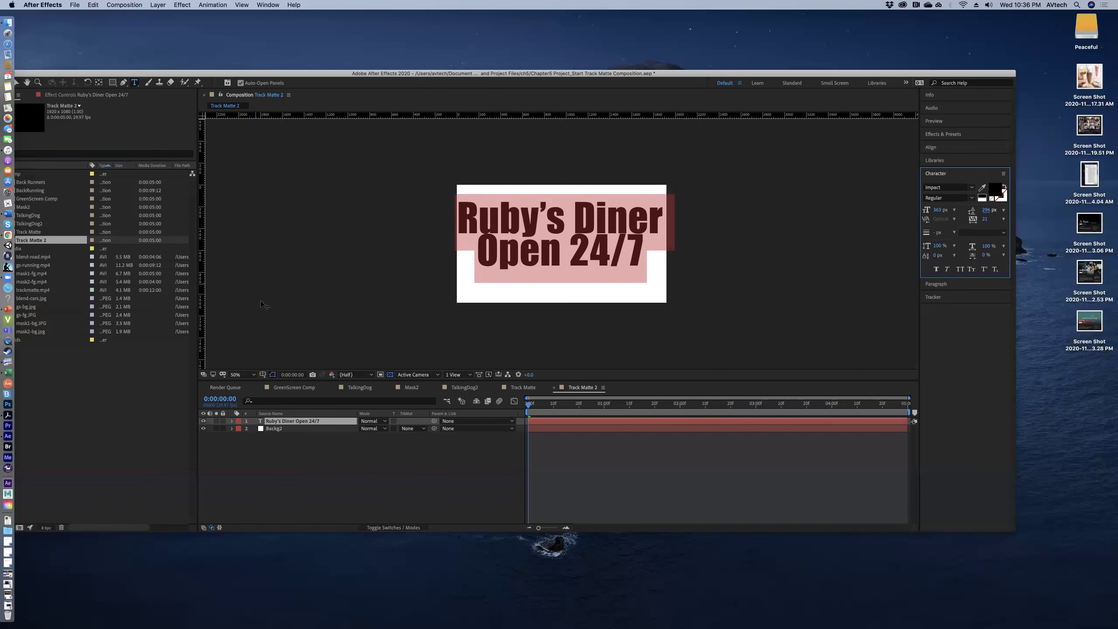
left_click(280, 463)
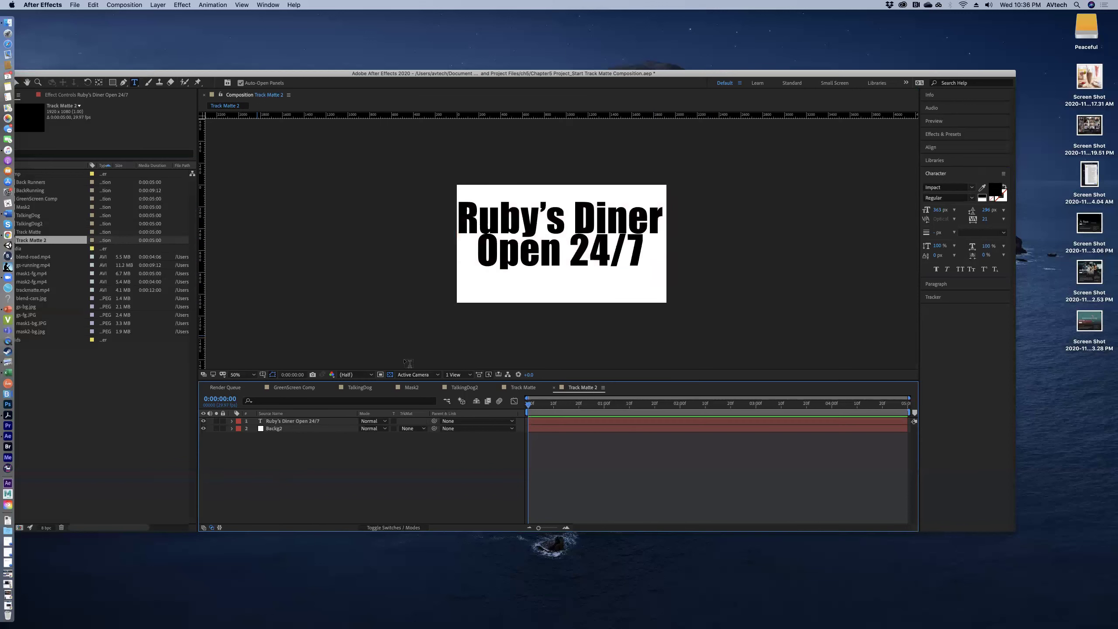
- Nudge the Ruby's Diner layer slightly lower and align it to the comp's horizontal centre
left_click(310, 421)
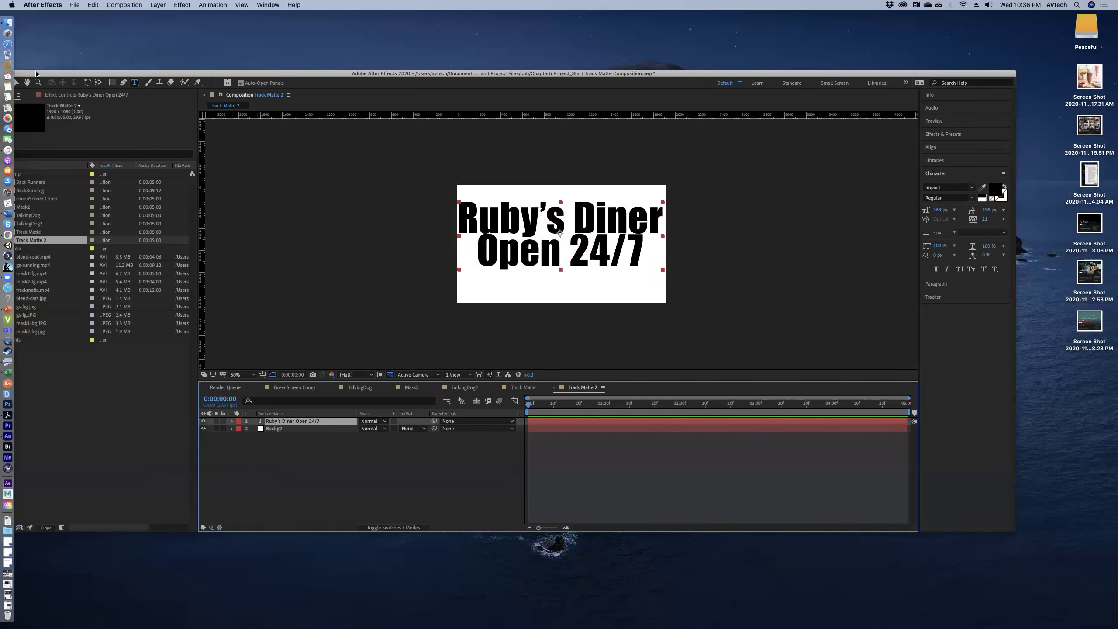
left_click_drag(37, 74, 61, 68)
left_click(41, 76)
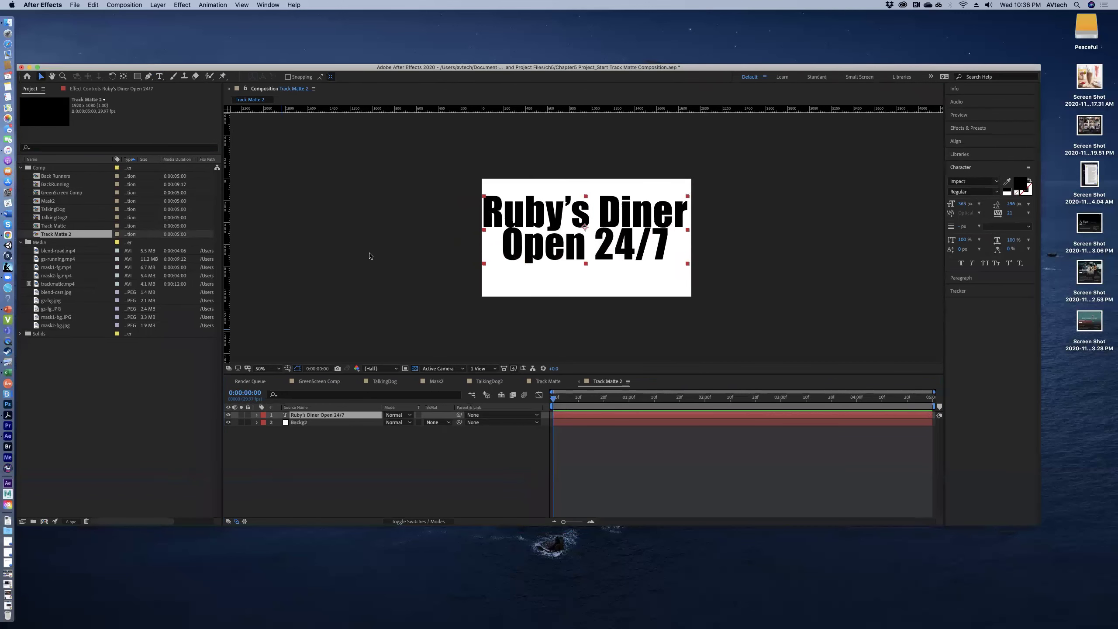
left_click_drag(518, 260, 517, 264)
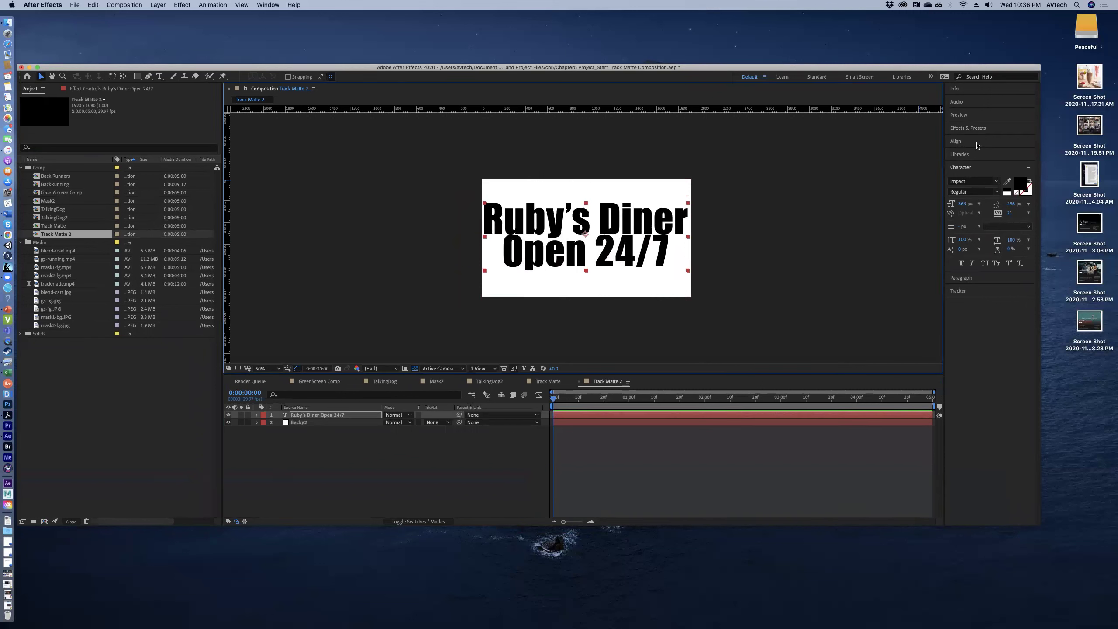
left_click(976, 142)
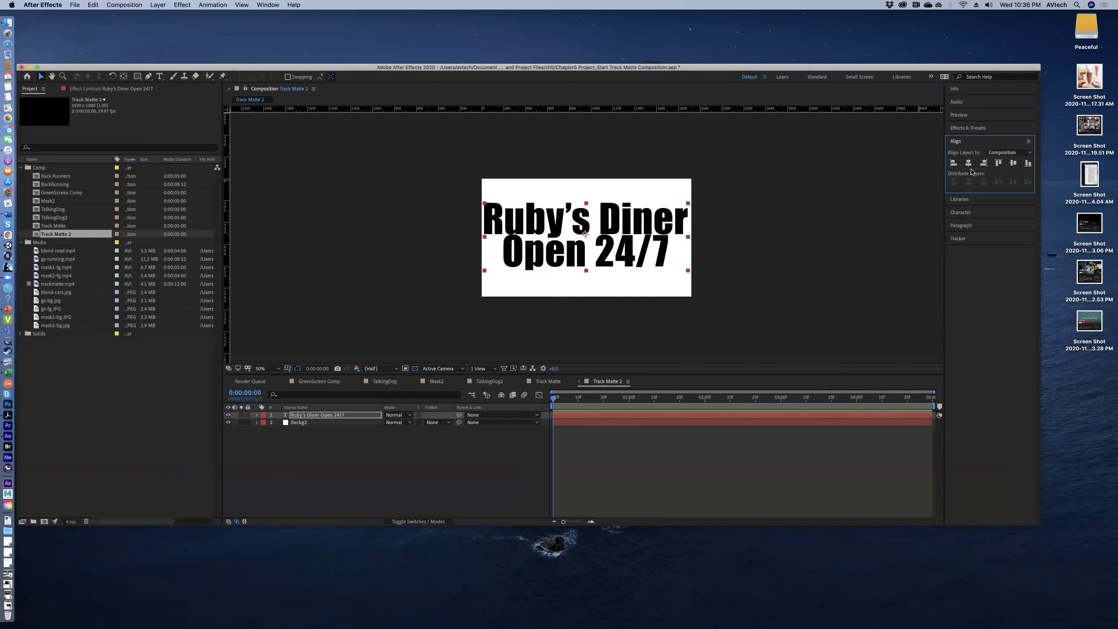
left_click(970, 164)
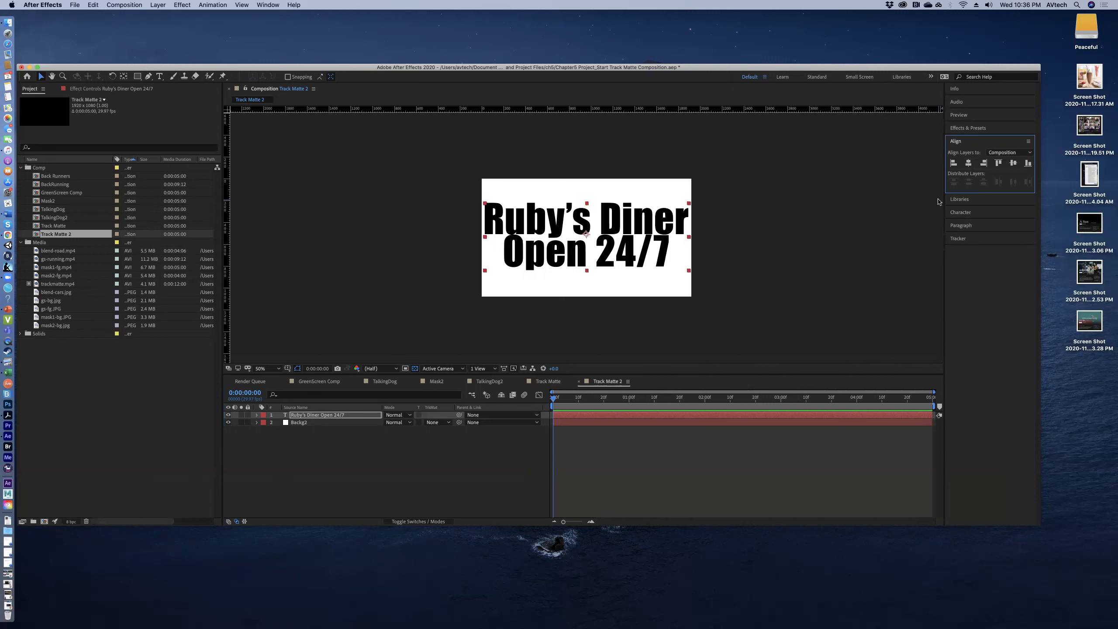
left_click(287, 492)
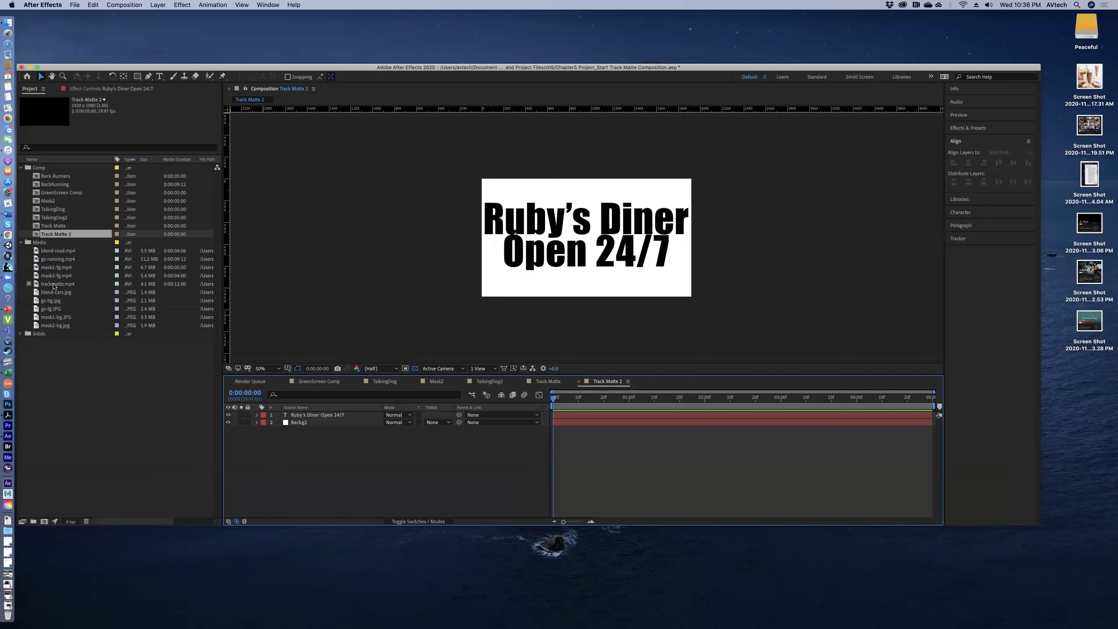
- Place trackmatte.mp4 in the timeline between the title layer and Backg2
left_click(53, 284)
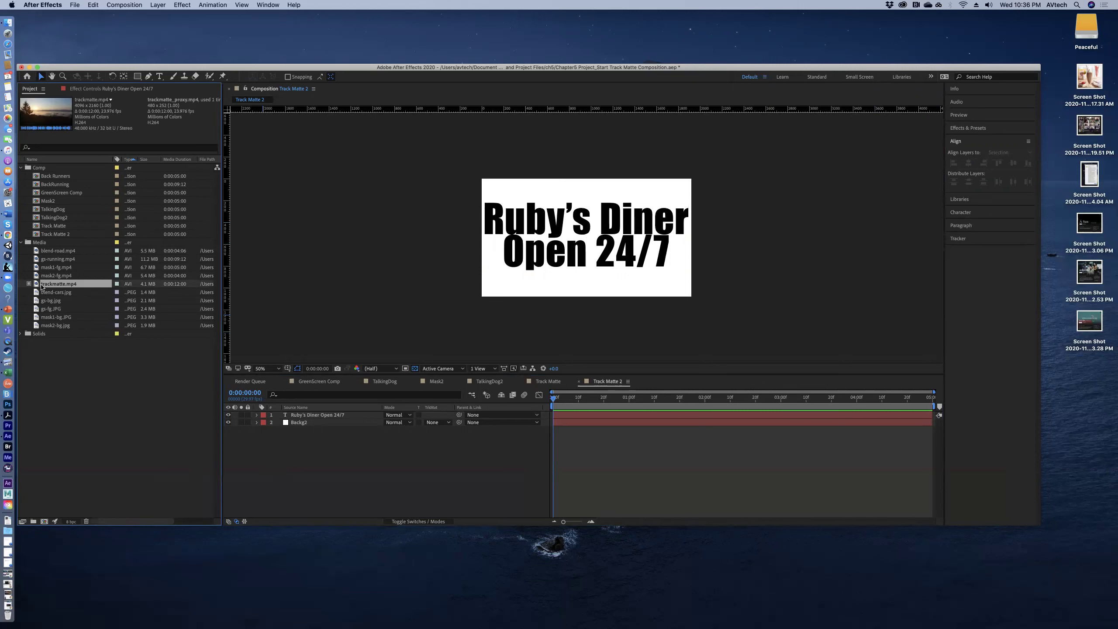
left_click_drag(45, 286, 264, 417)
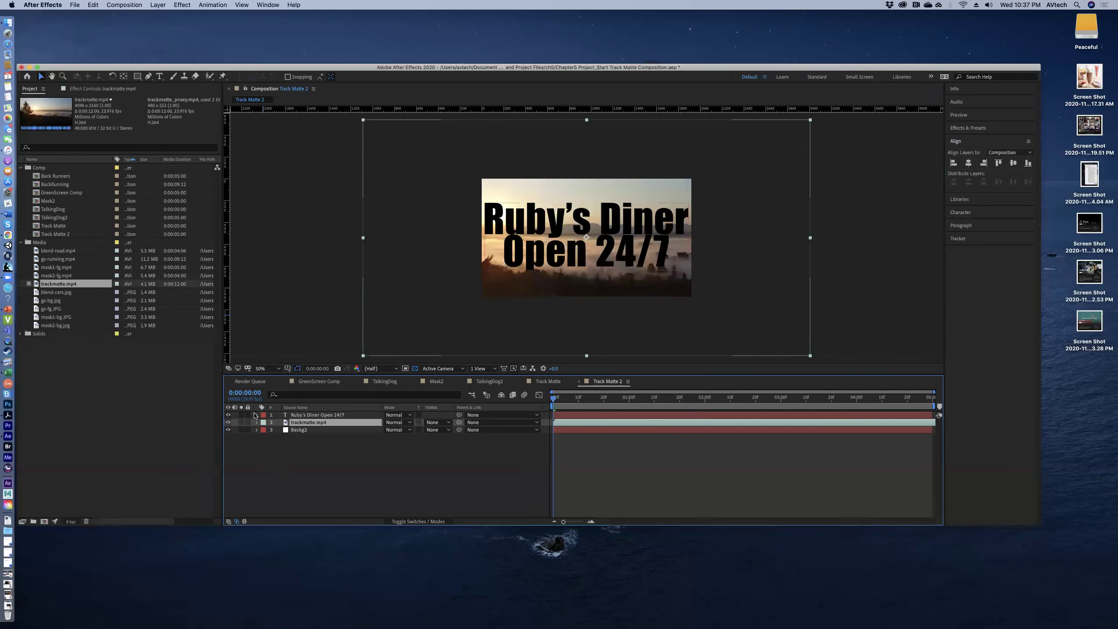